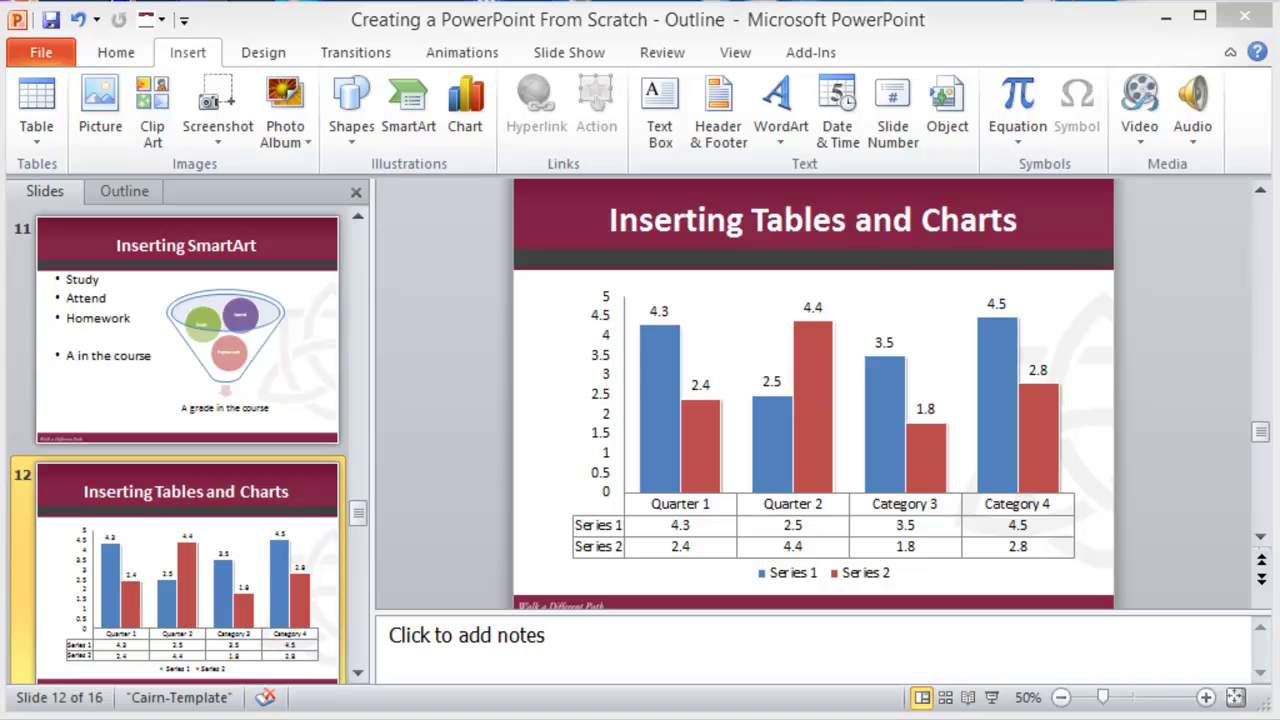
Apply the Fly In entrance animation to the bulleted text on slide 7, "Inserting Graphics"
scroll(124, 348, "up", 5)
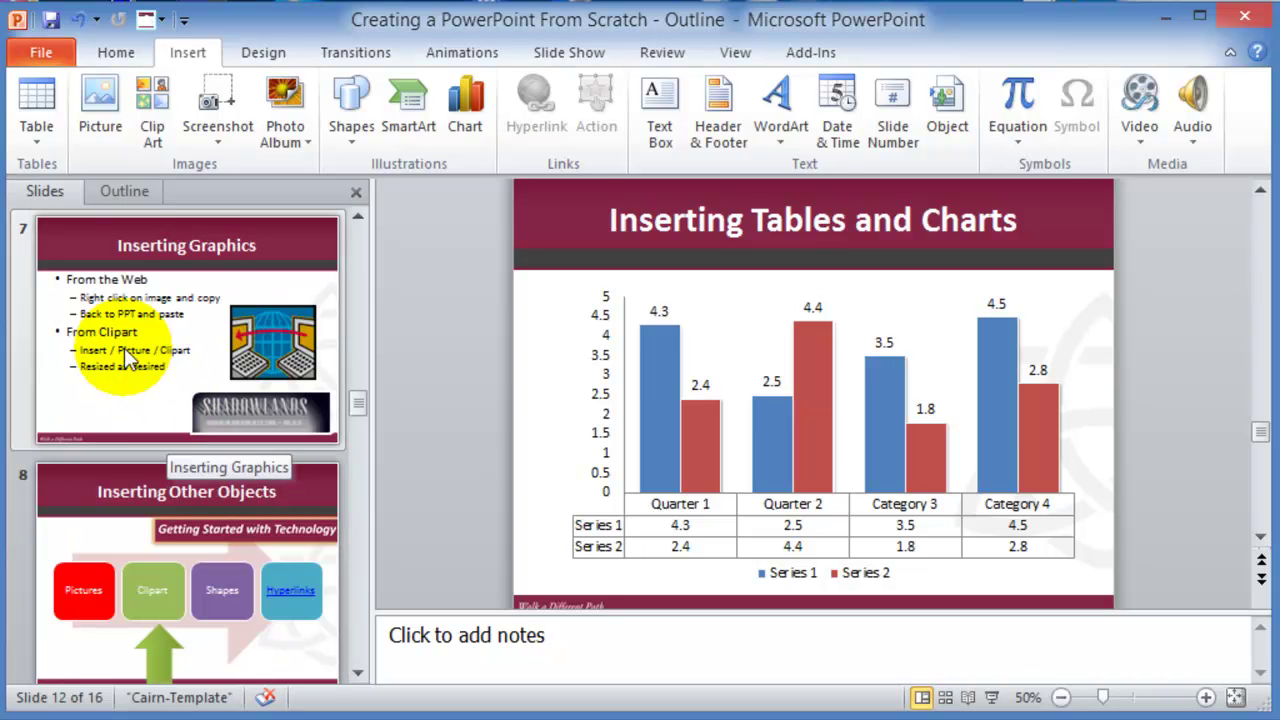
left_click(124, 348)
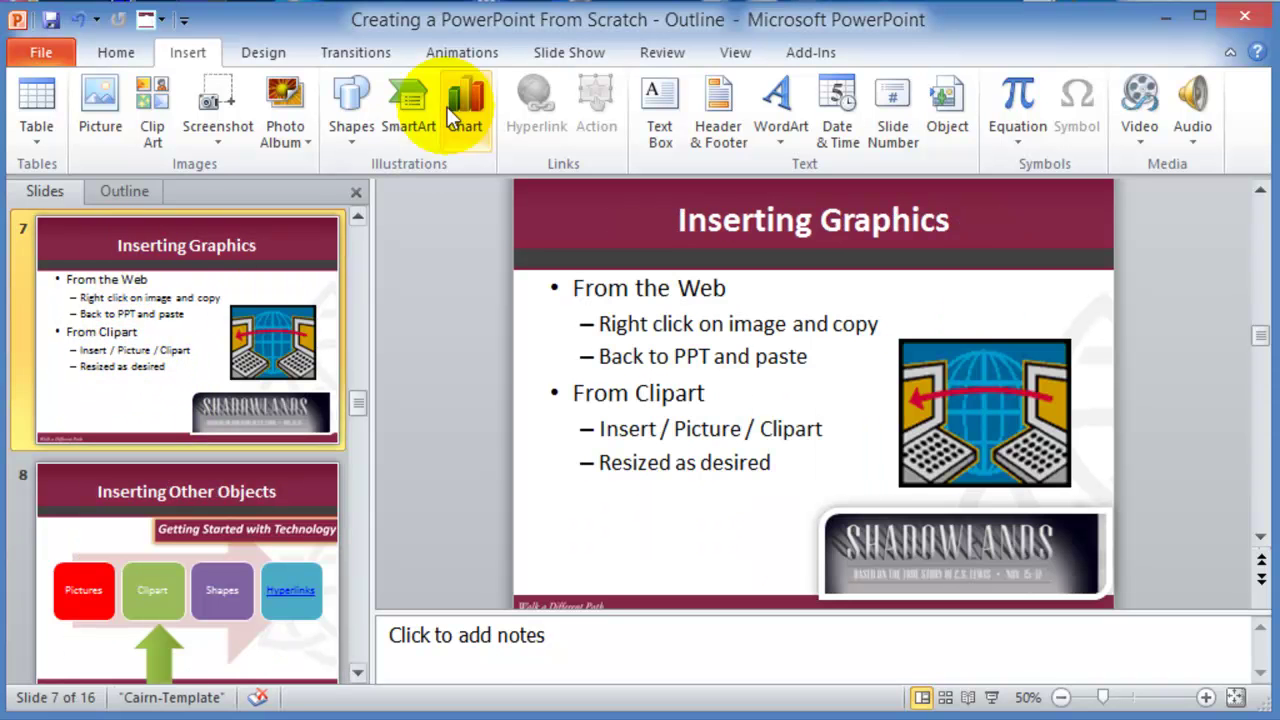
left_click(461, 54)
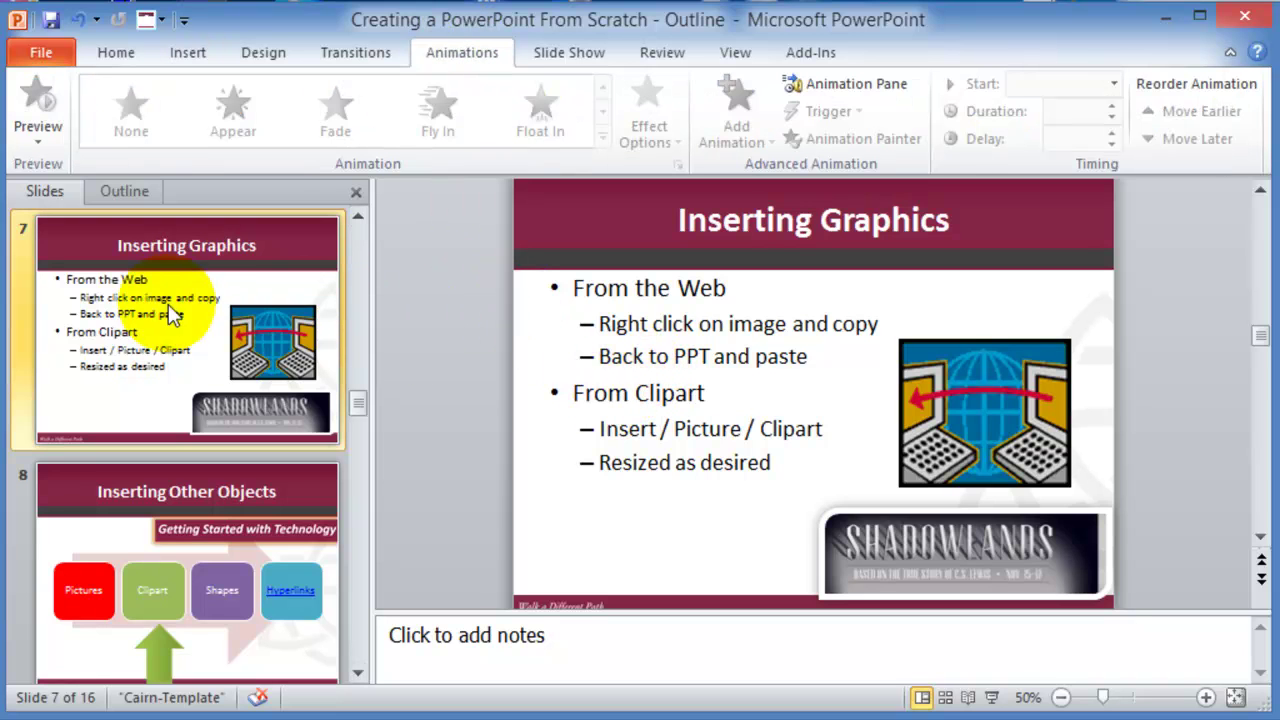
left_click(658, 358)
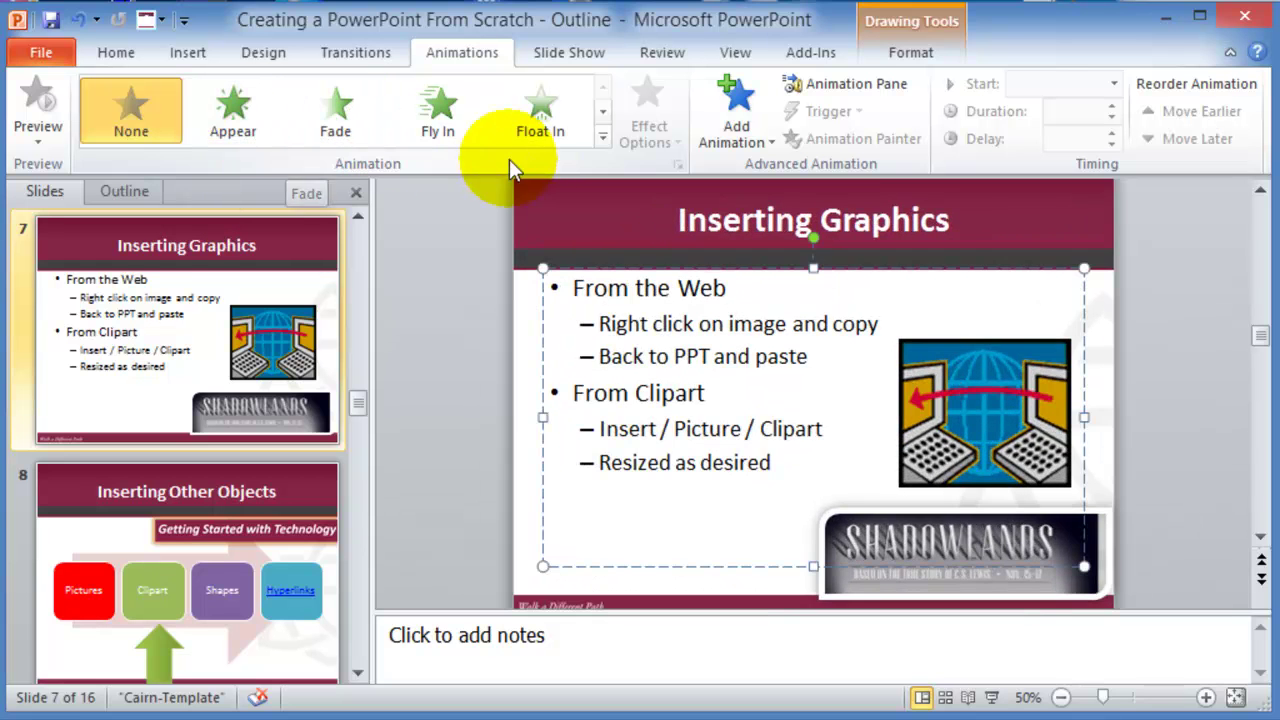
left_click(765, 144)
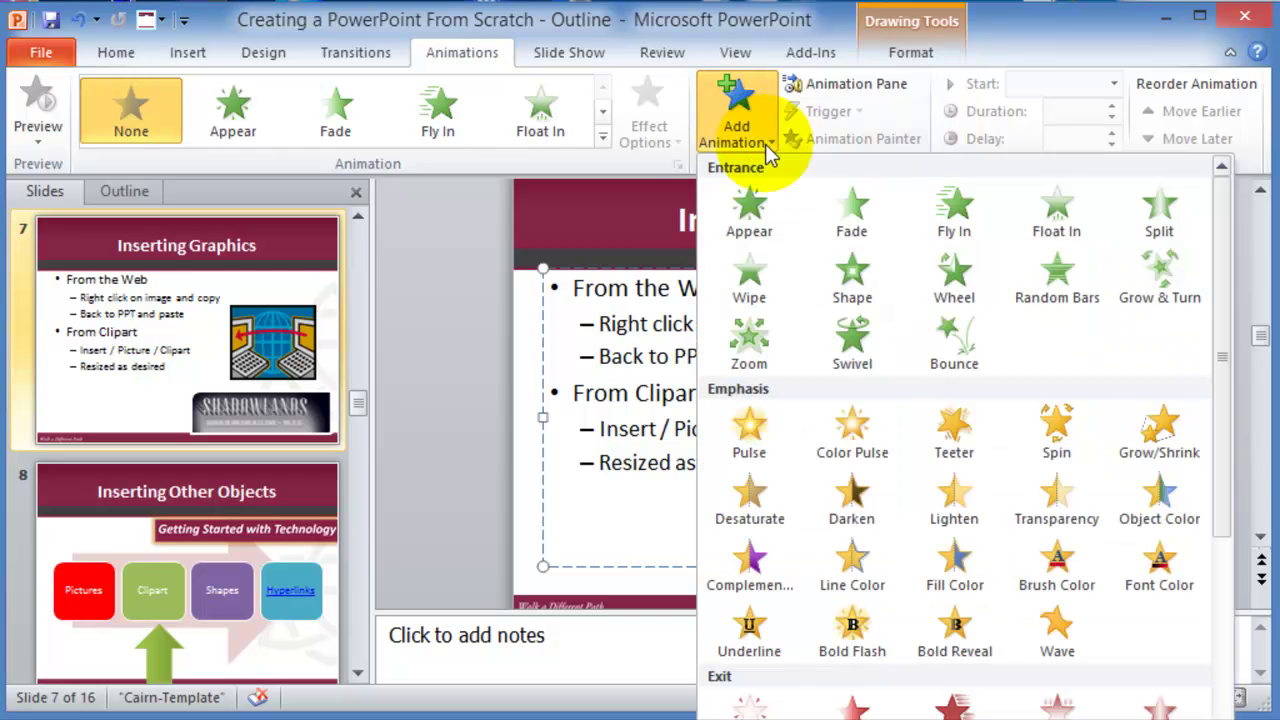
left_click(638, 315)
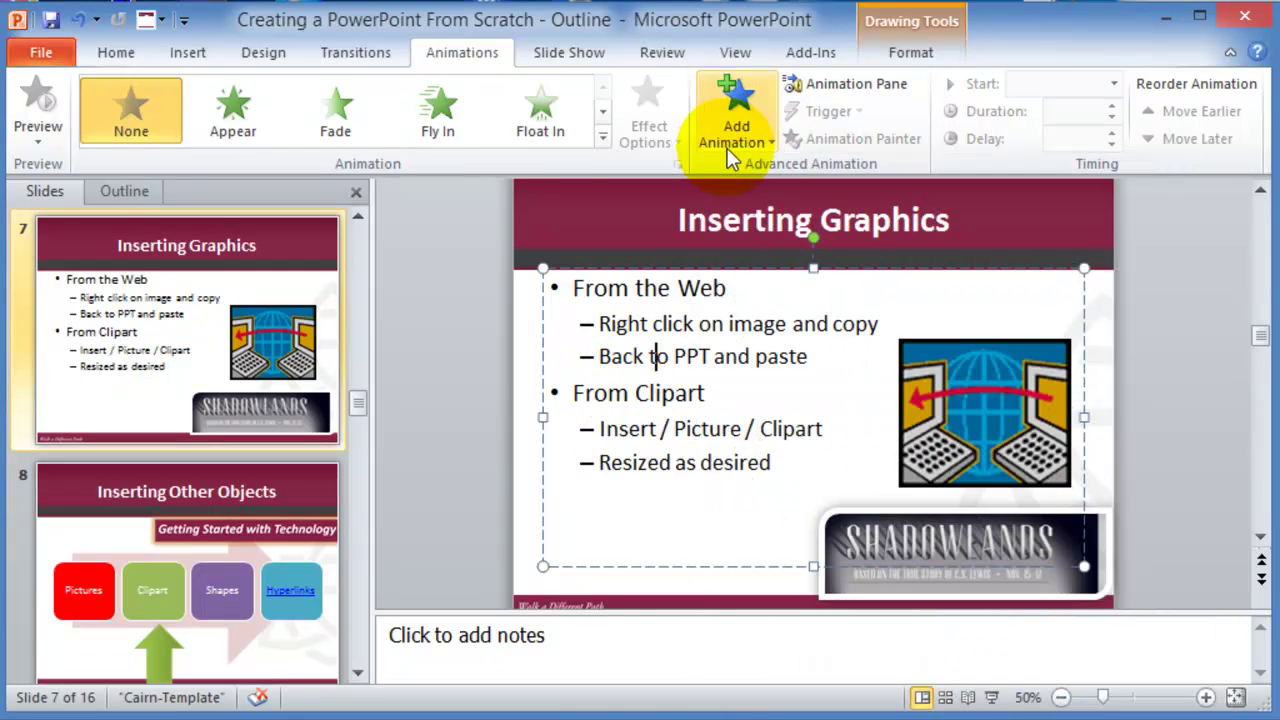
left_click(750, 141)
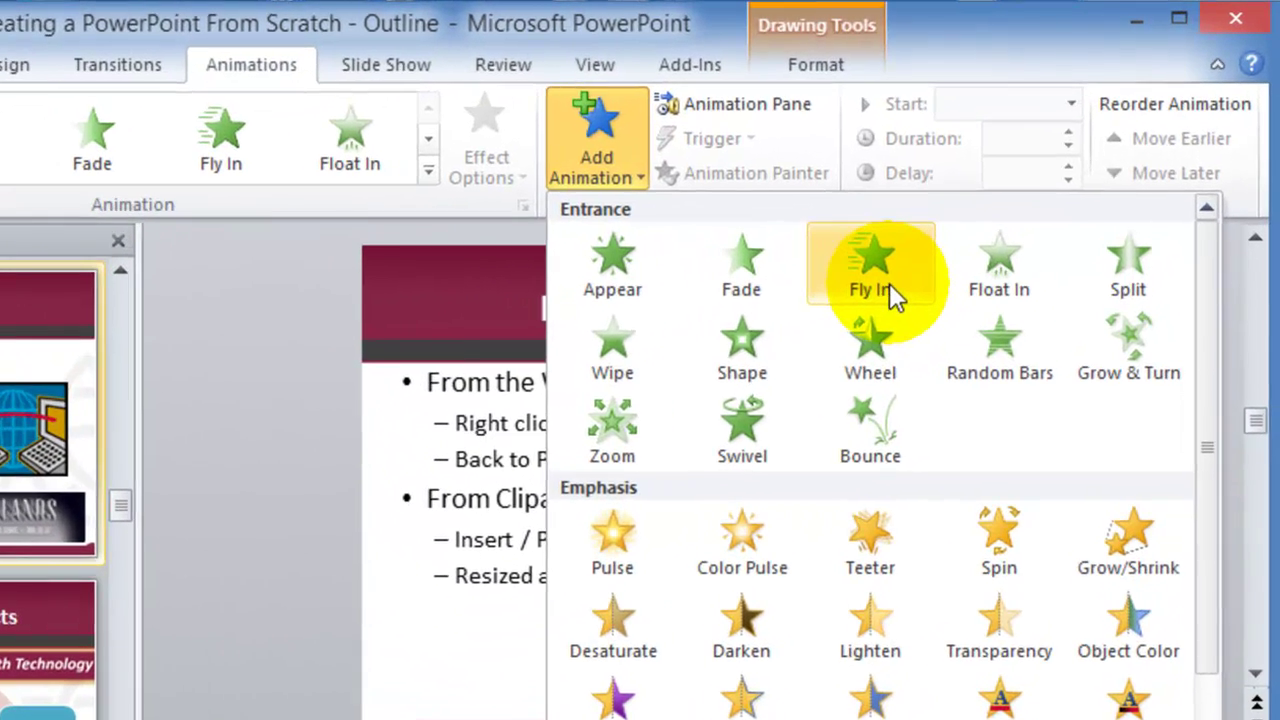
left_click(885, 285)
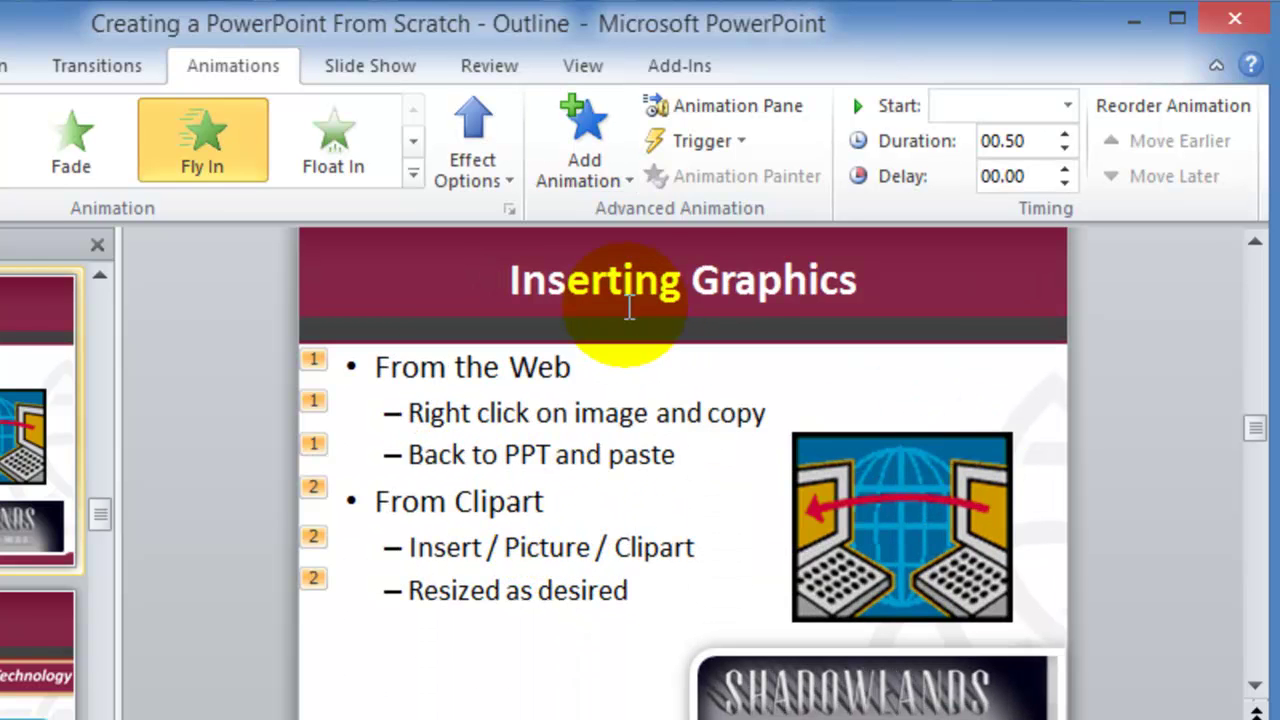
Show the Animation Pane and expand the bulleted text's animation into its individual bullet entries
left_click(751, 110)
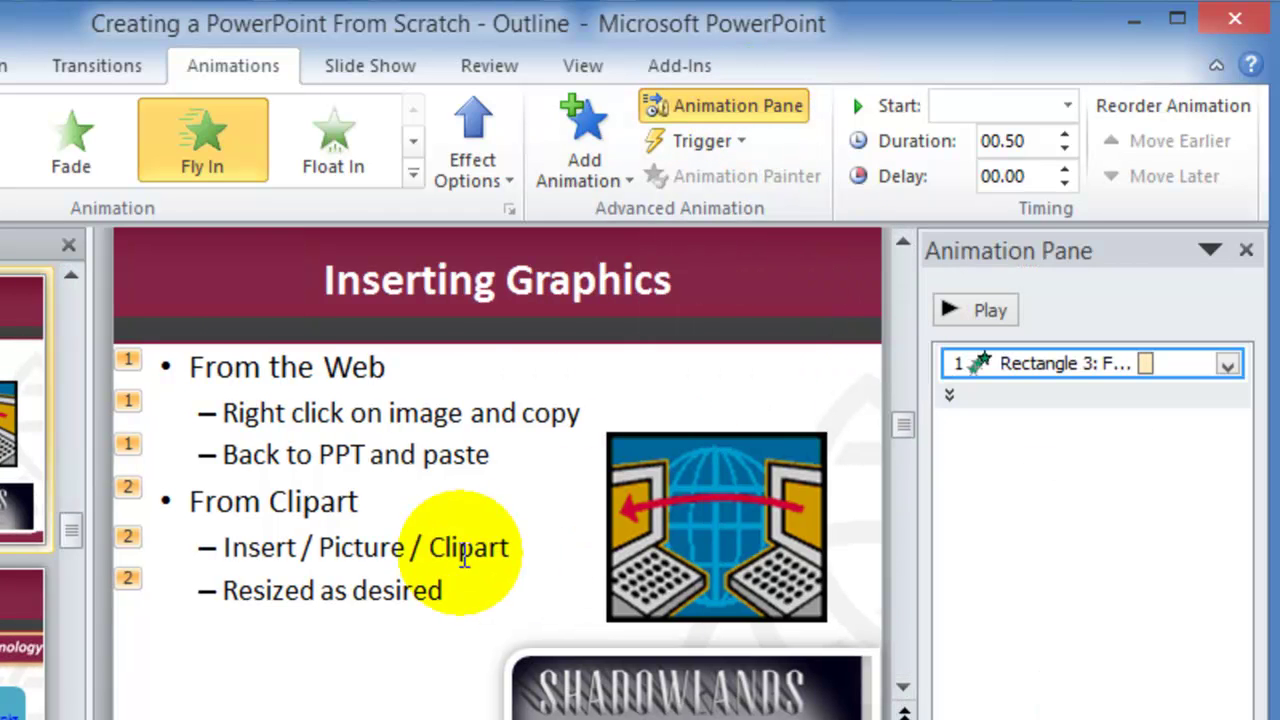
left_click(349, 455)
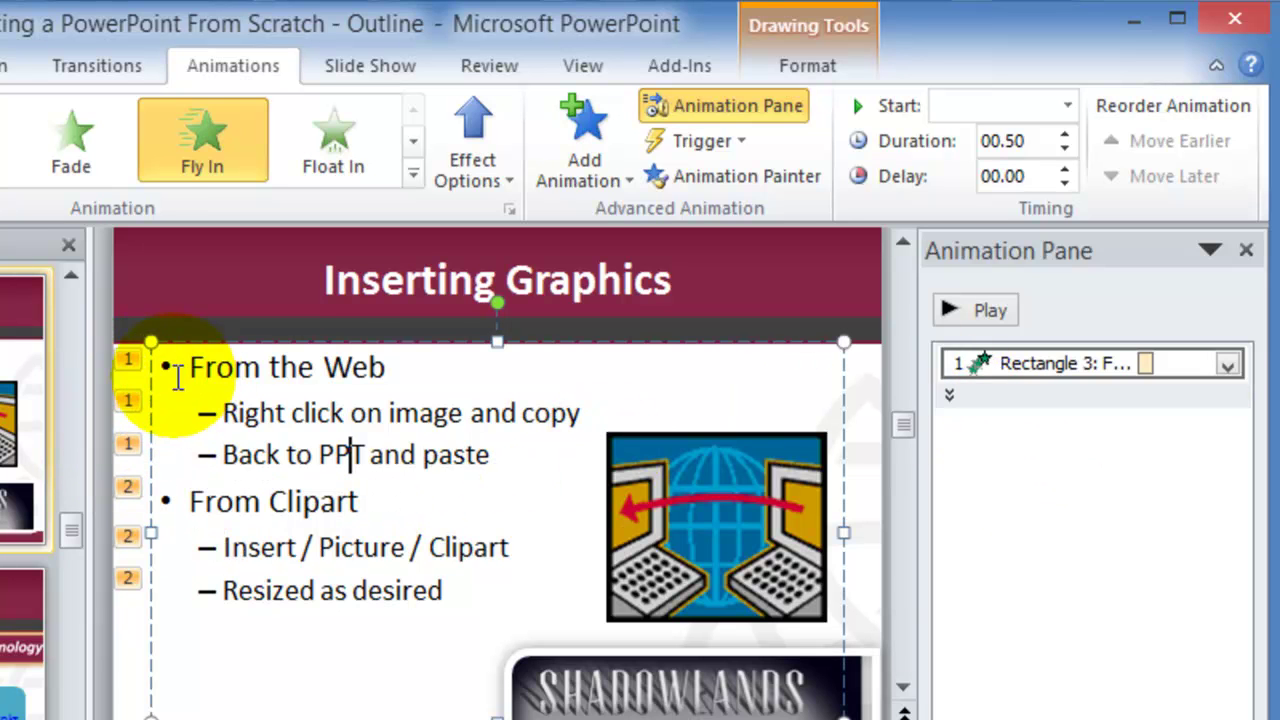
left_click_drag(190, 367, 474, 466)
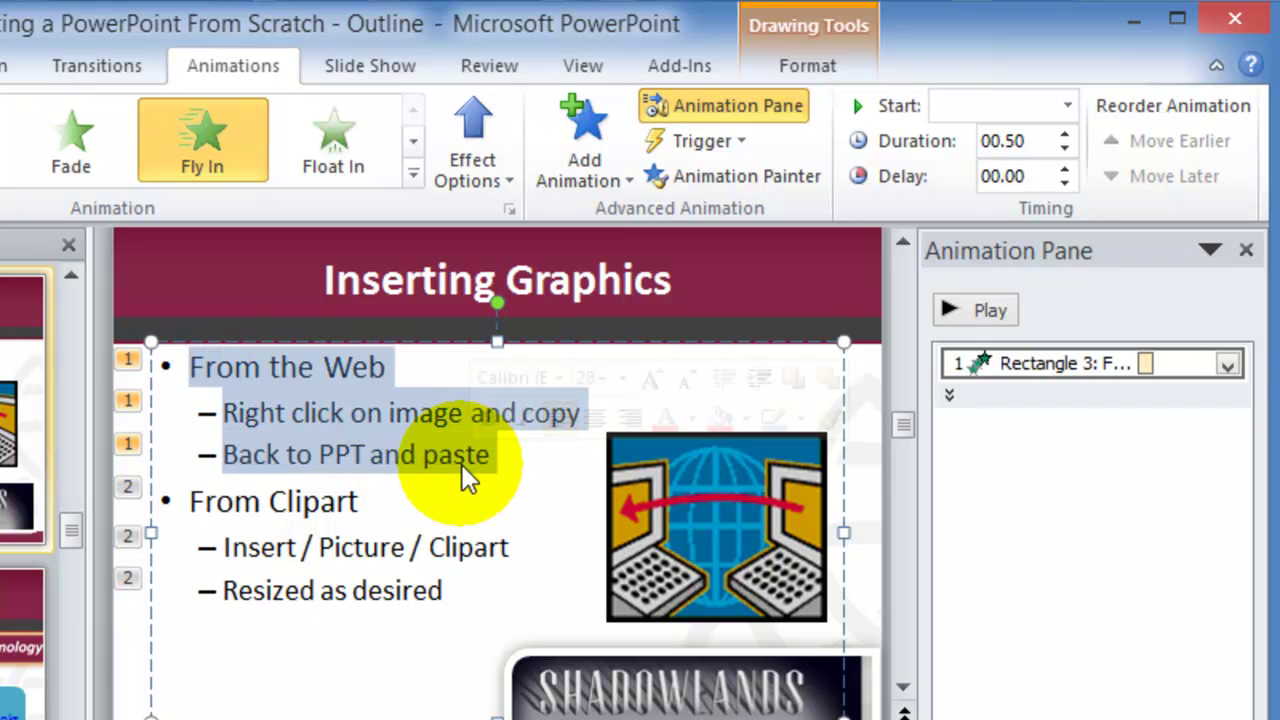
left_click(183, 500)
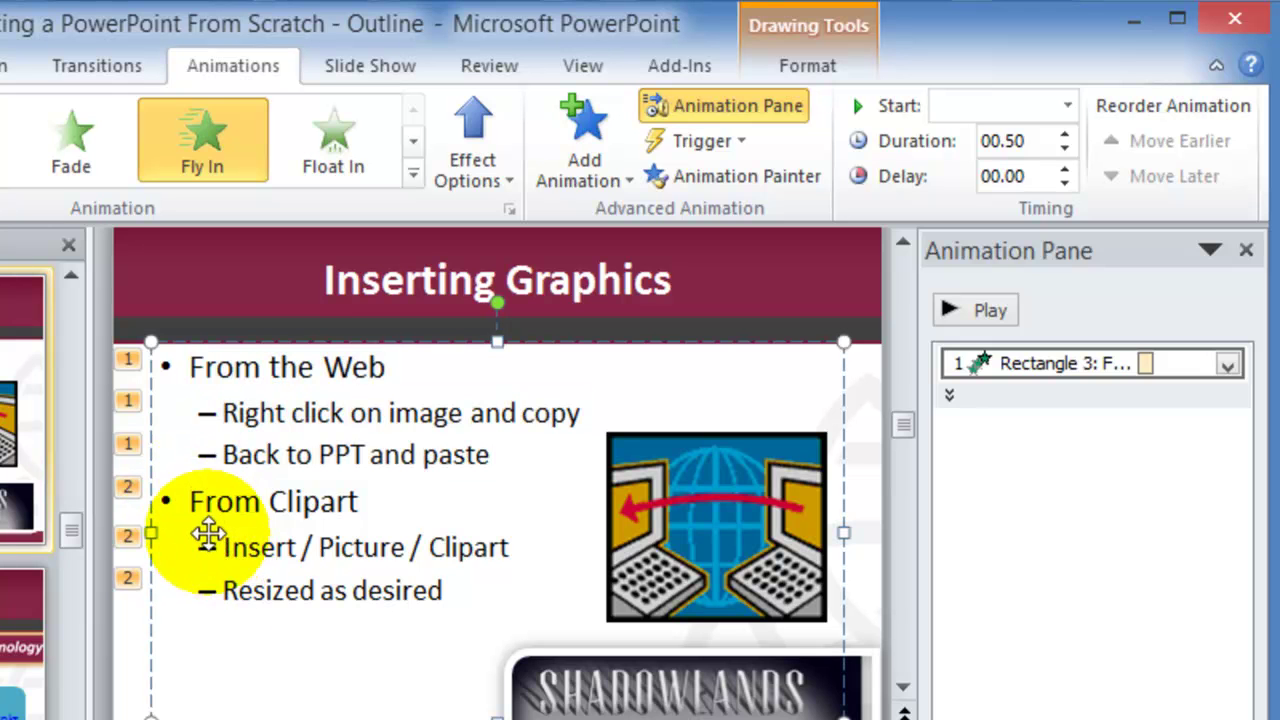
left_click_drag(189, 500, 428, 609)
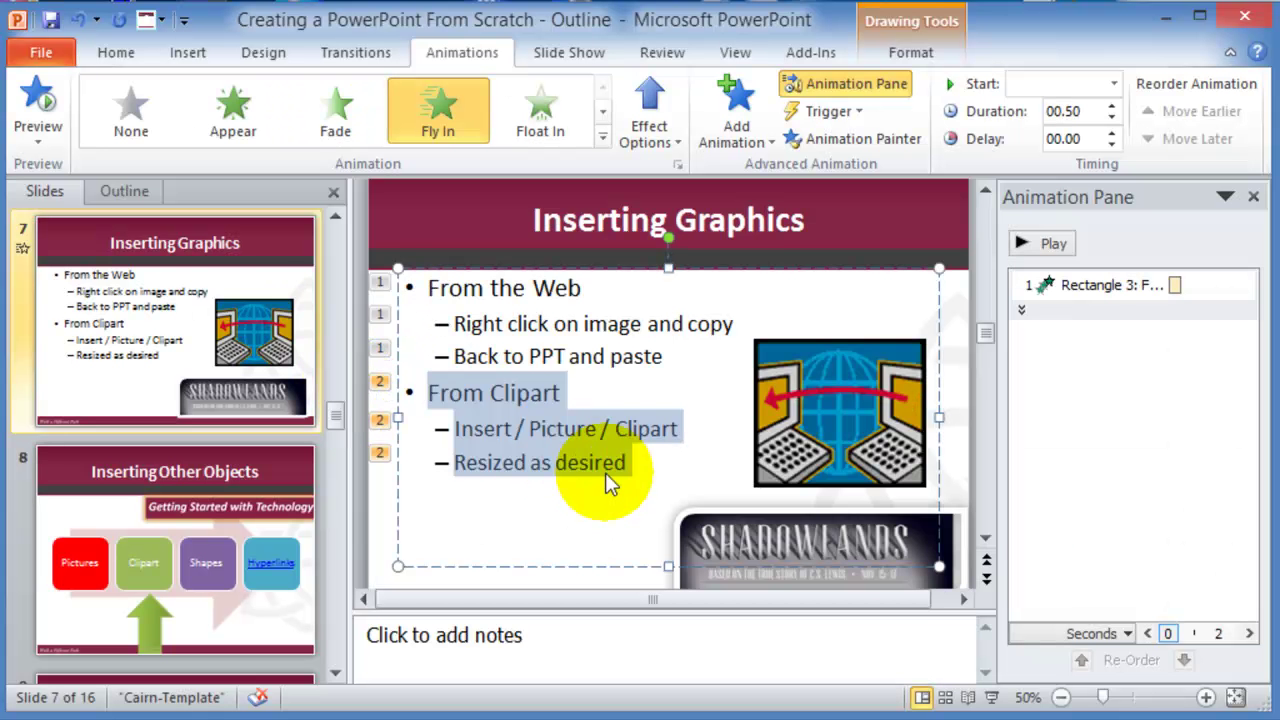
left_click(617, 323)
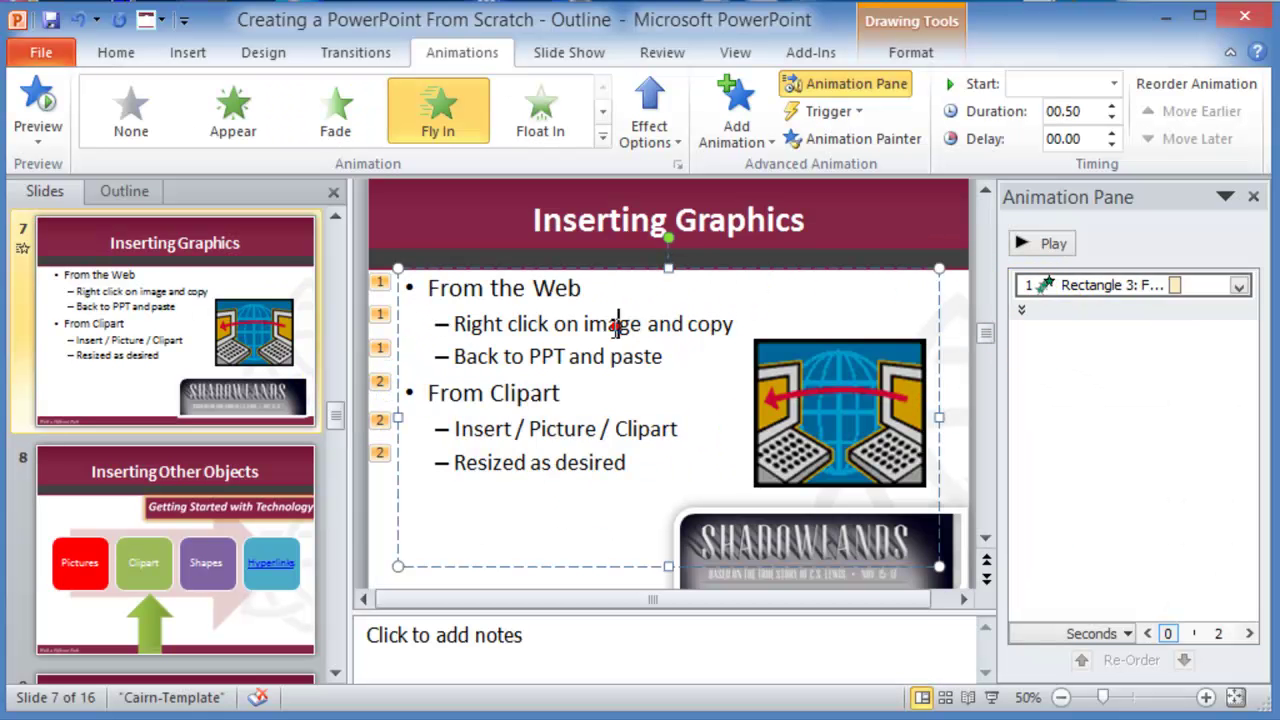
left_click(1020, 311)
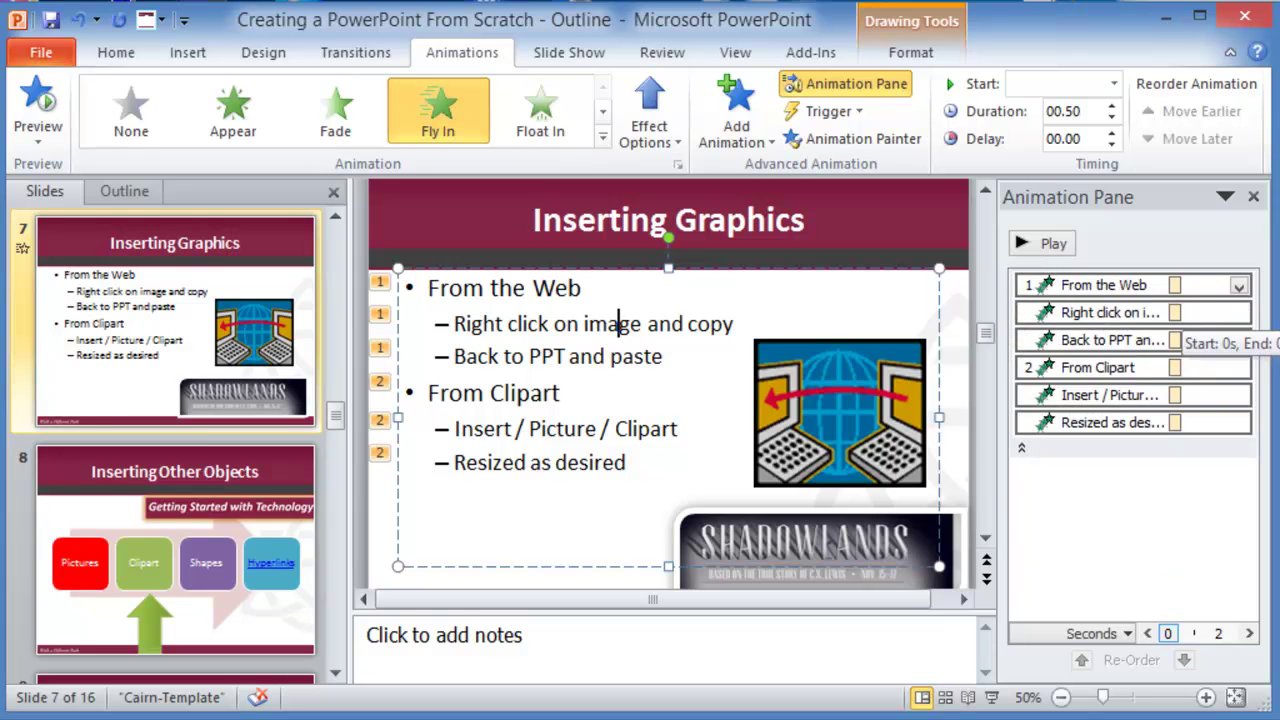
Set the "Right click on image and copy" bullet's animation to Start On Click
left_click(1145, 286)
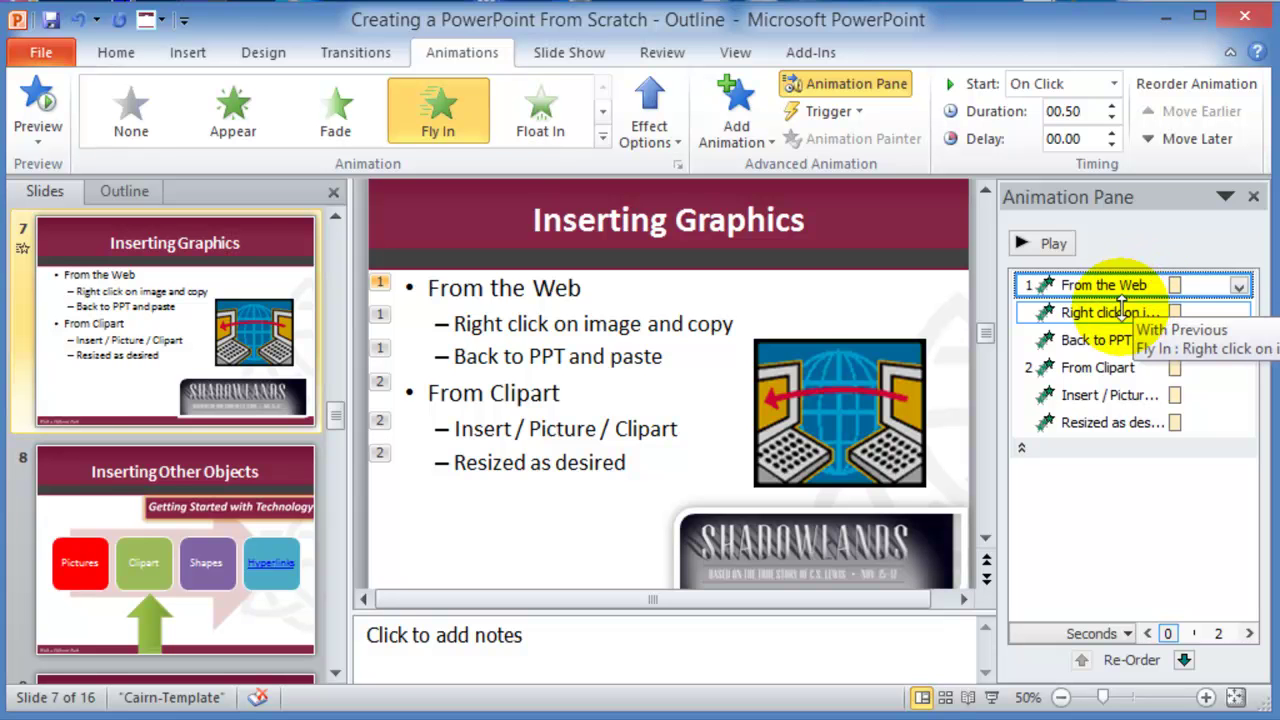
left_click(1113, 312)
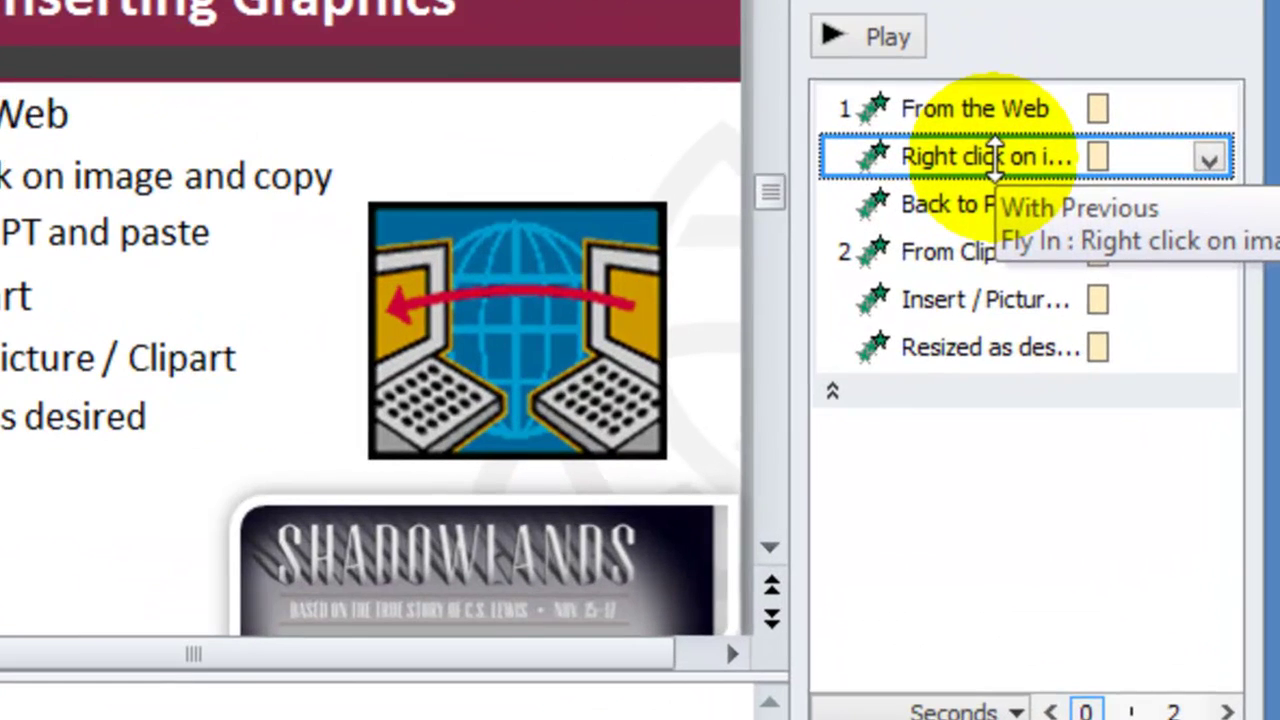
left_click(978, 204)
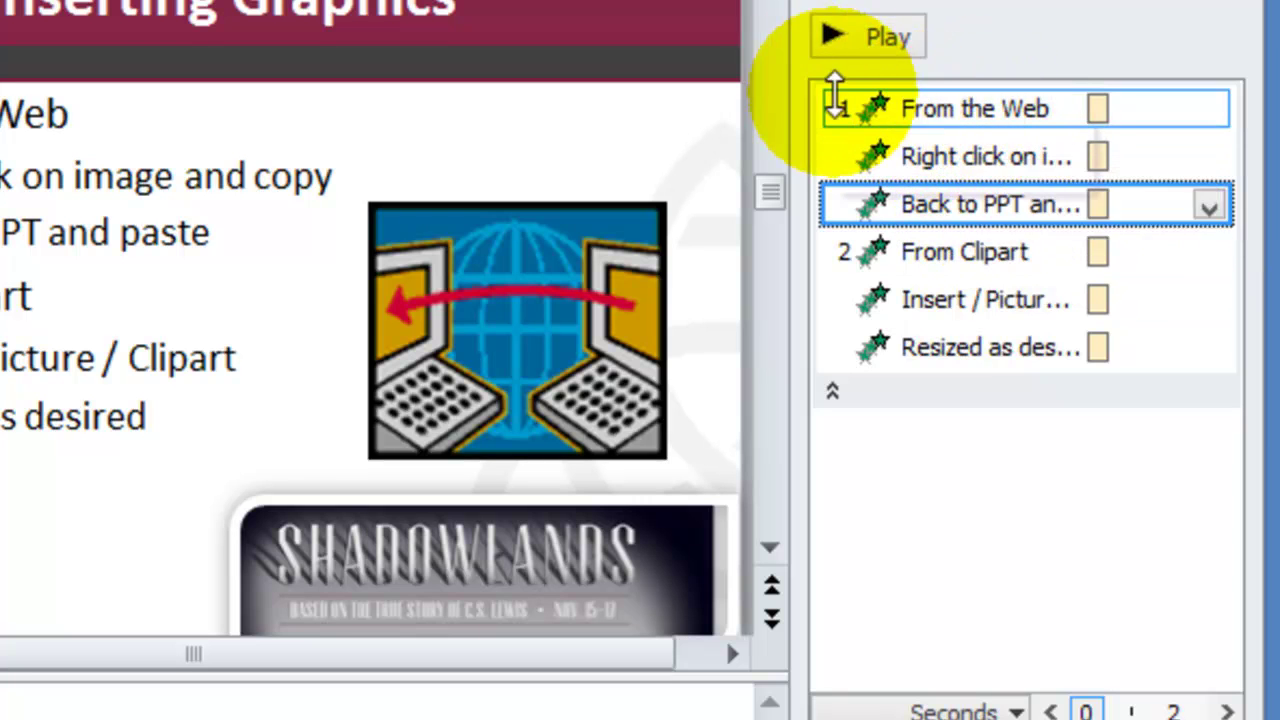
left_click(968, 157)
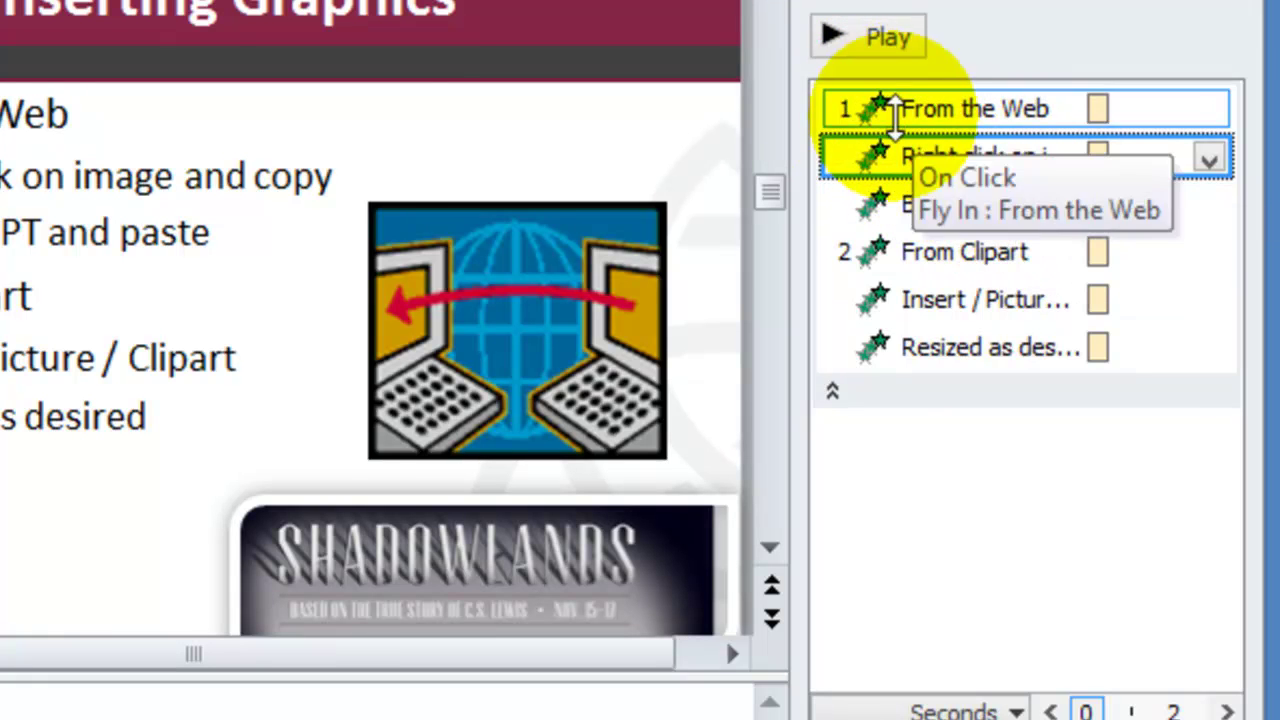
left_click(65, 178)
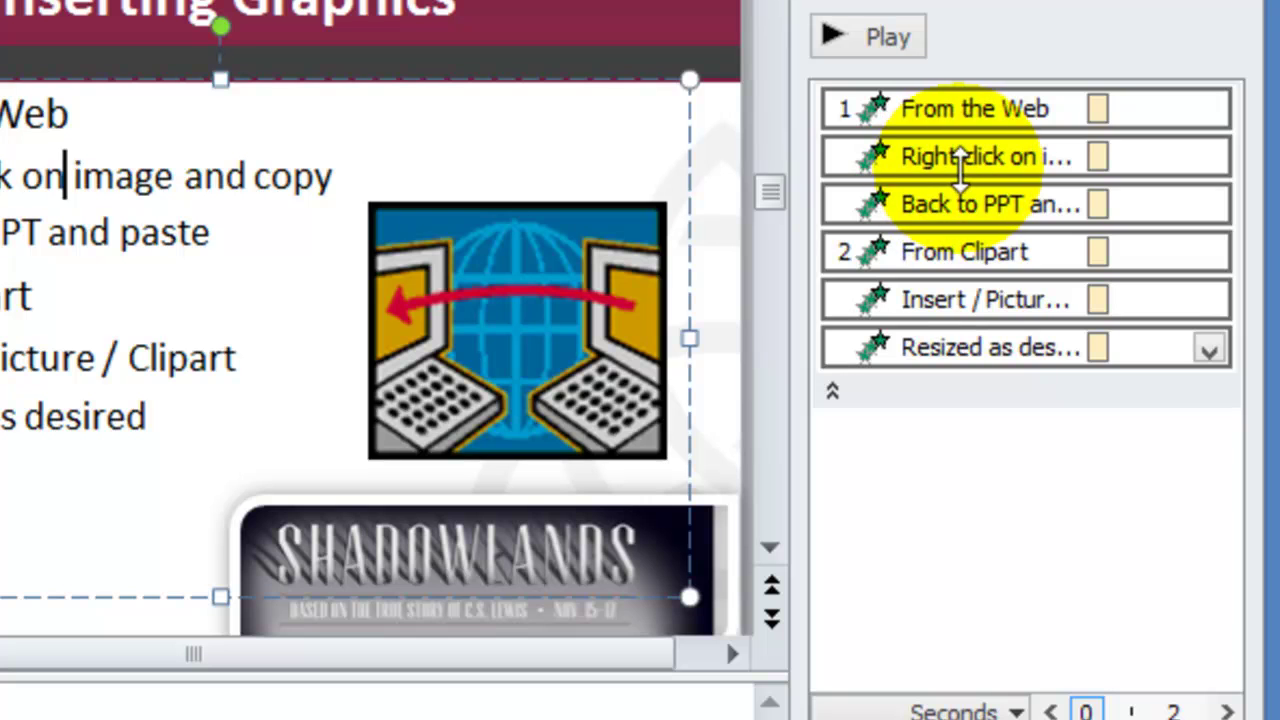
left_click(957, 158)
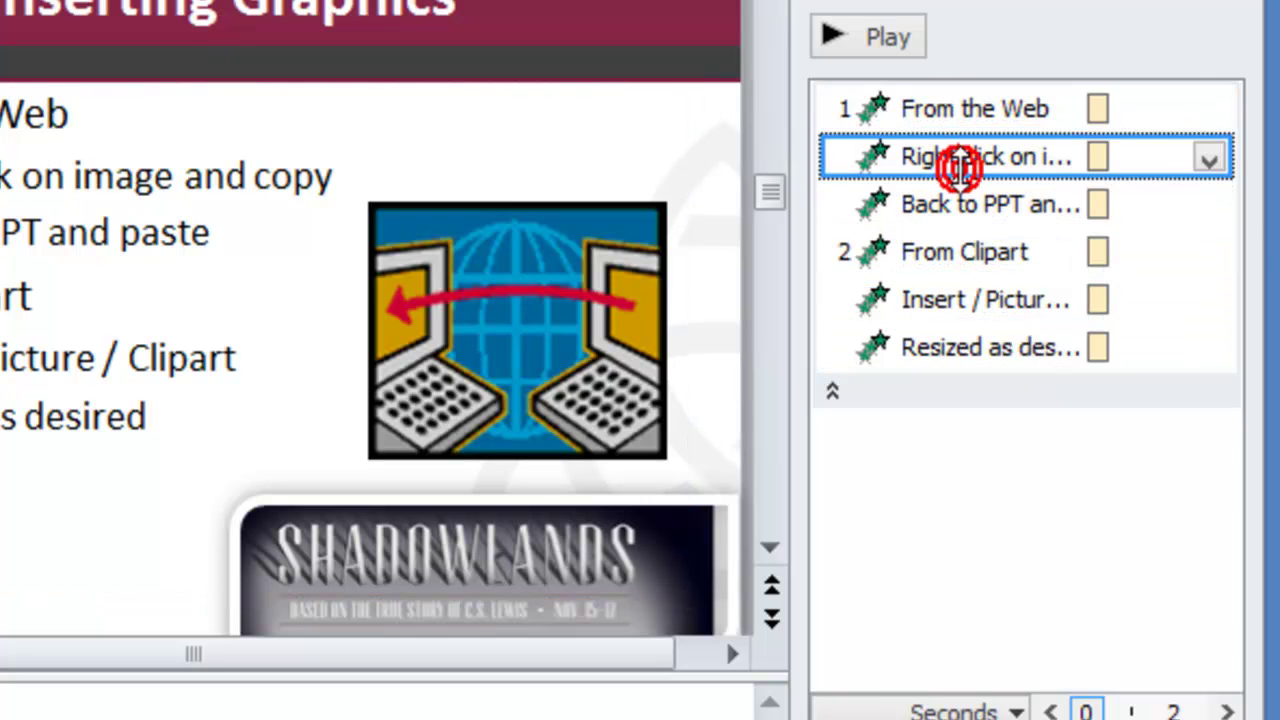
left_click(1206, 160)
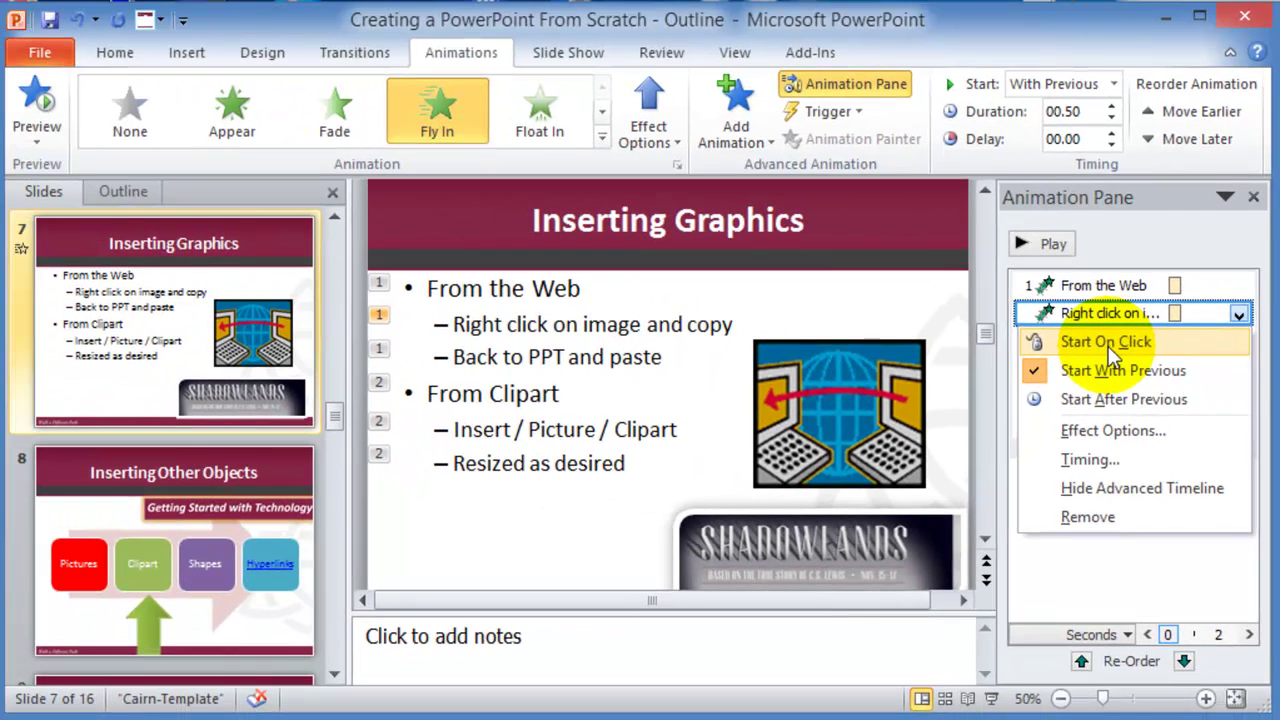
left_click(1108, 342)
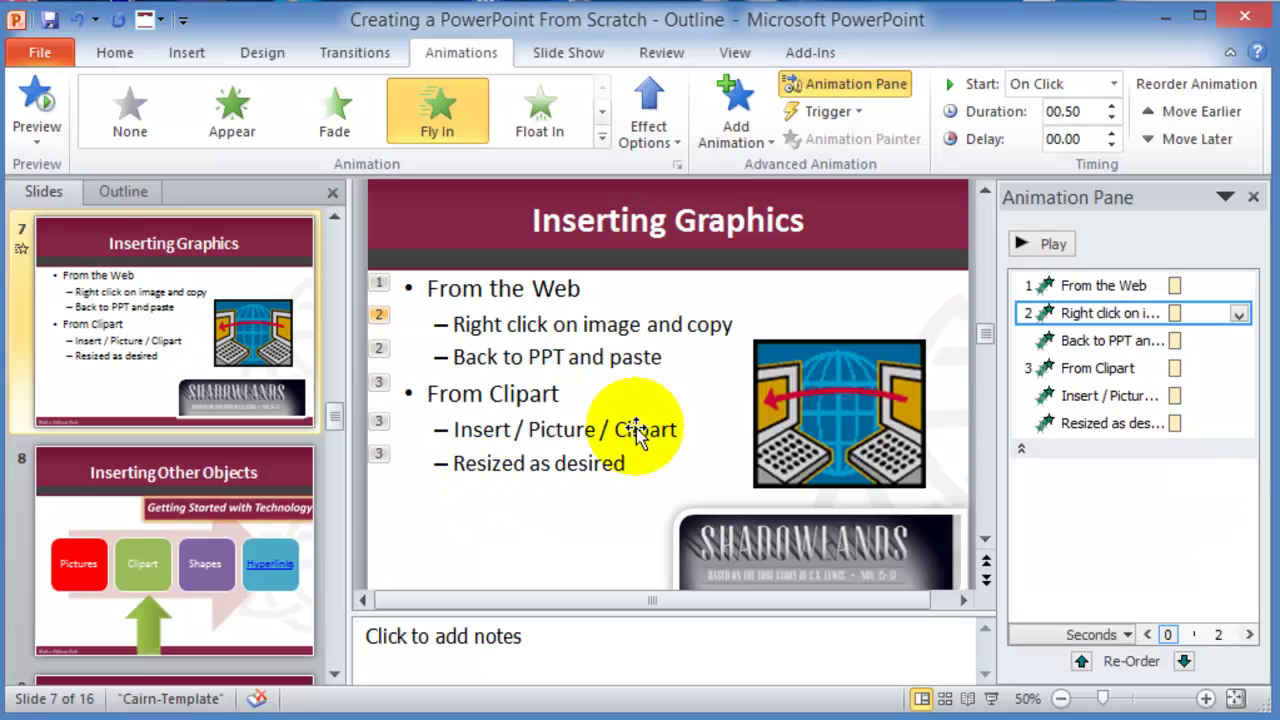
Try Start On Click for the "Back to PPT and paste" bullet's animation and return it to Start With Previous
left_click(1097, 338)
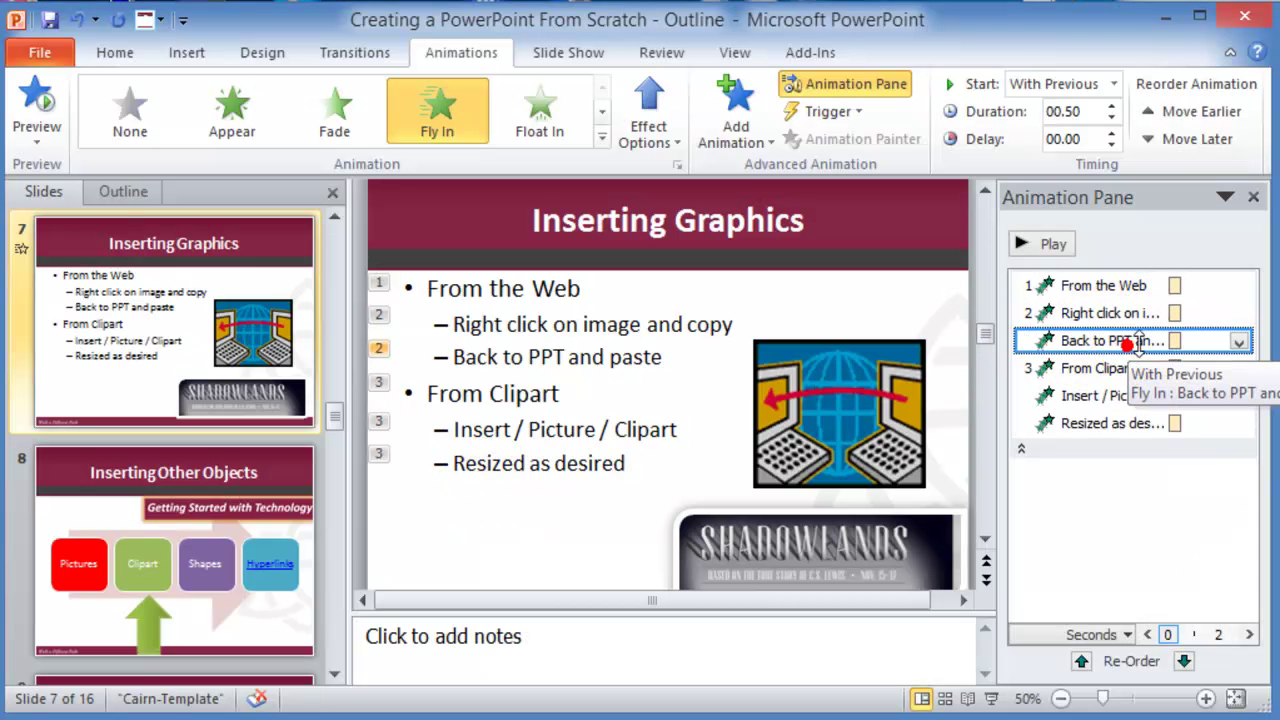
left_click(1239, 343)
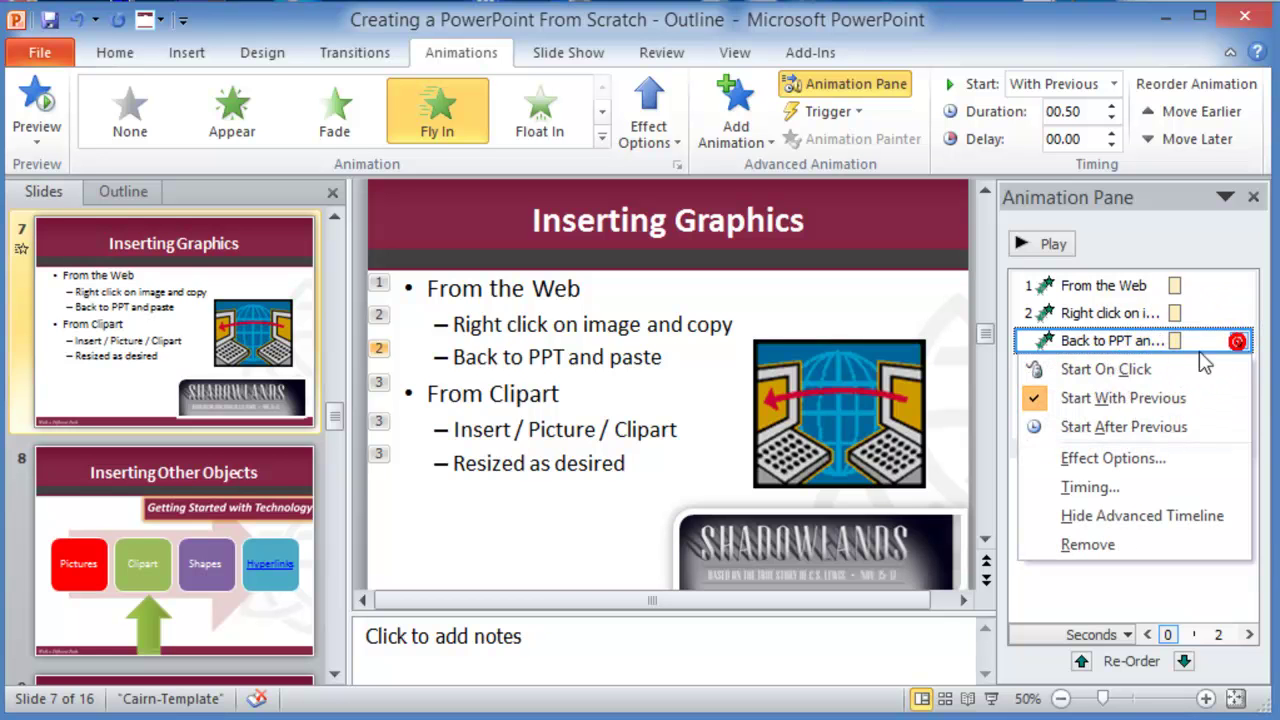
left_click(1114, 369)
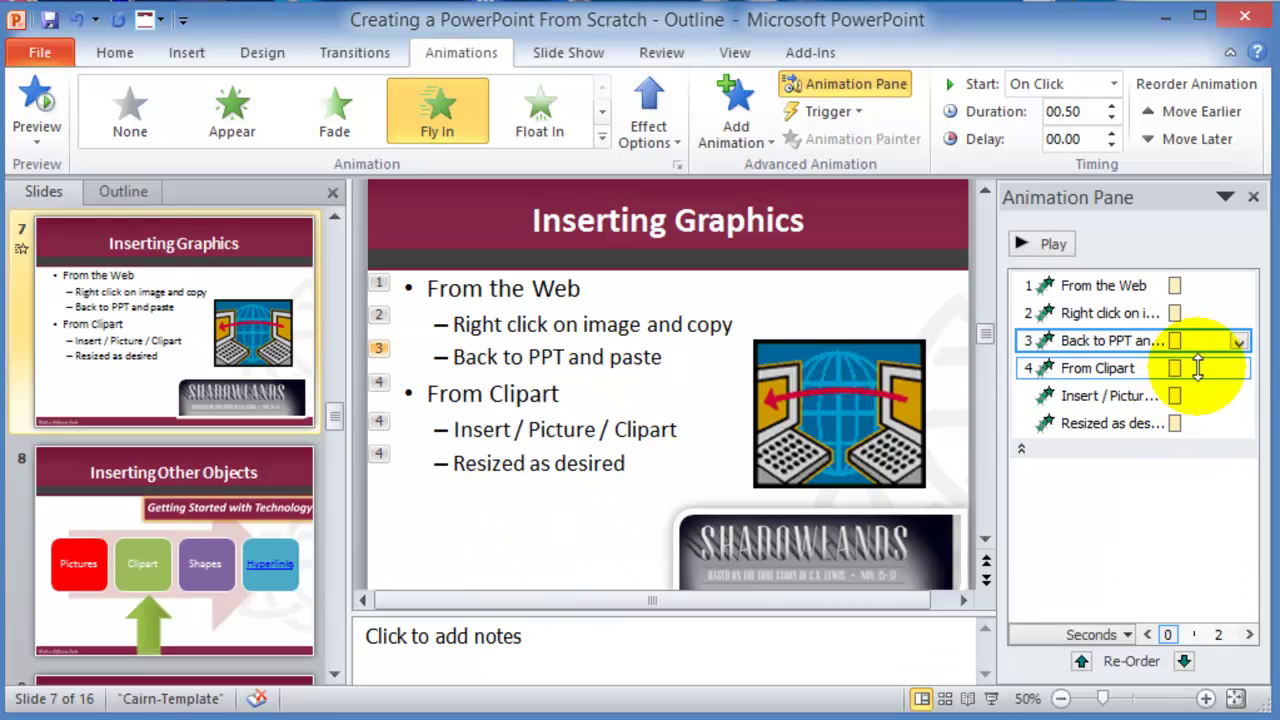
left_click(1238, 341)
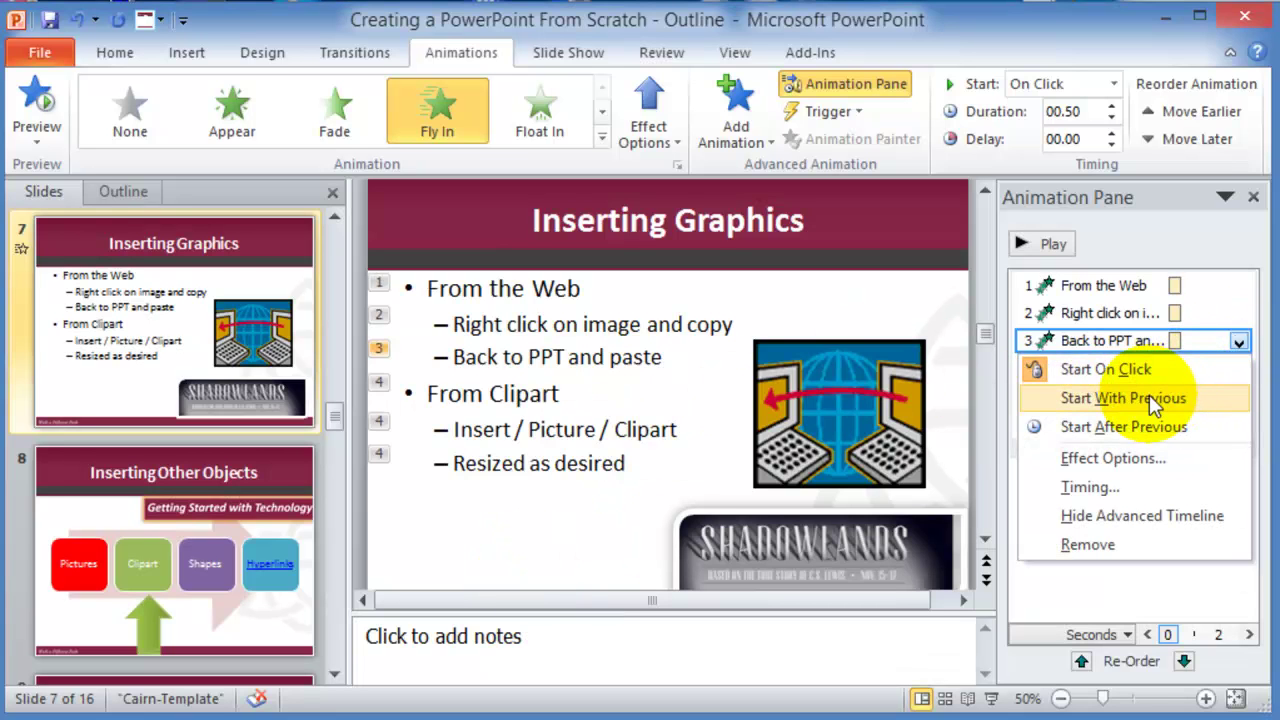
left_click(1131, 400)
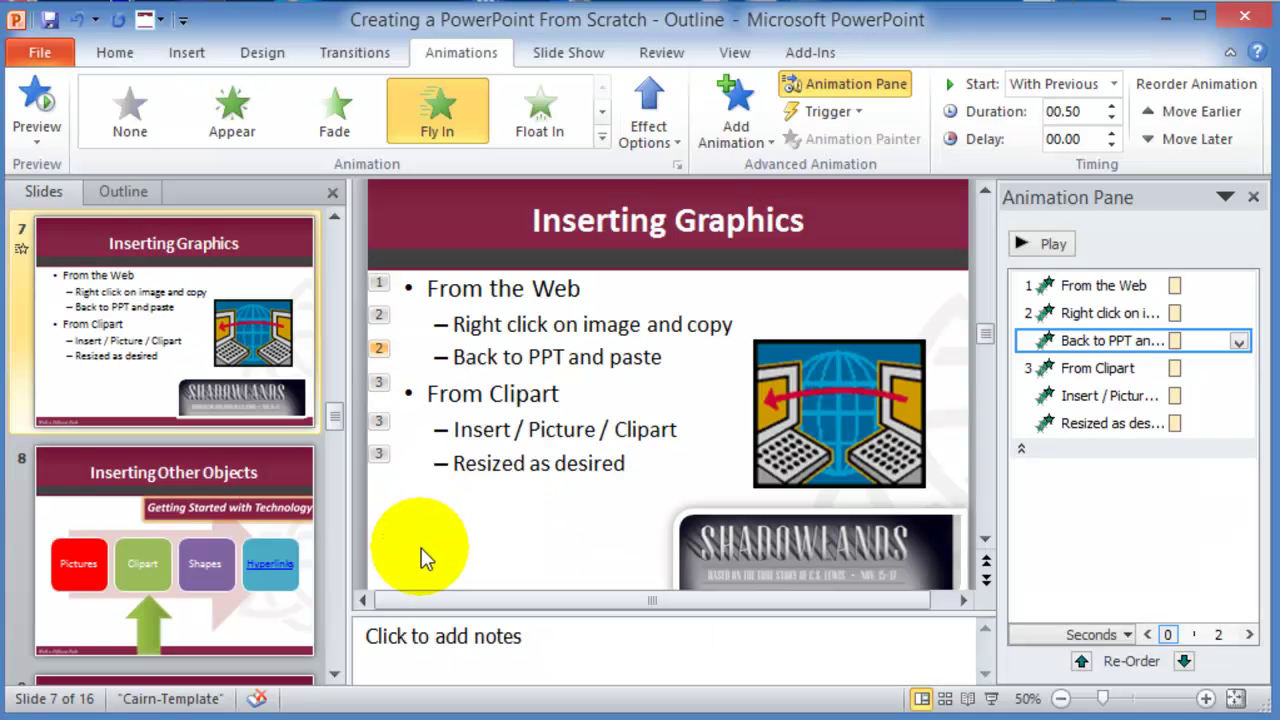
Set the "Resized as desired" bullet's animation to Start On Click
left_click(1181, 428)
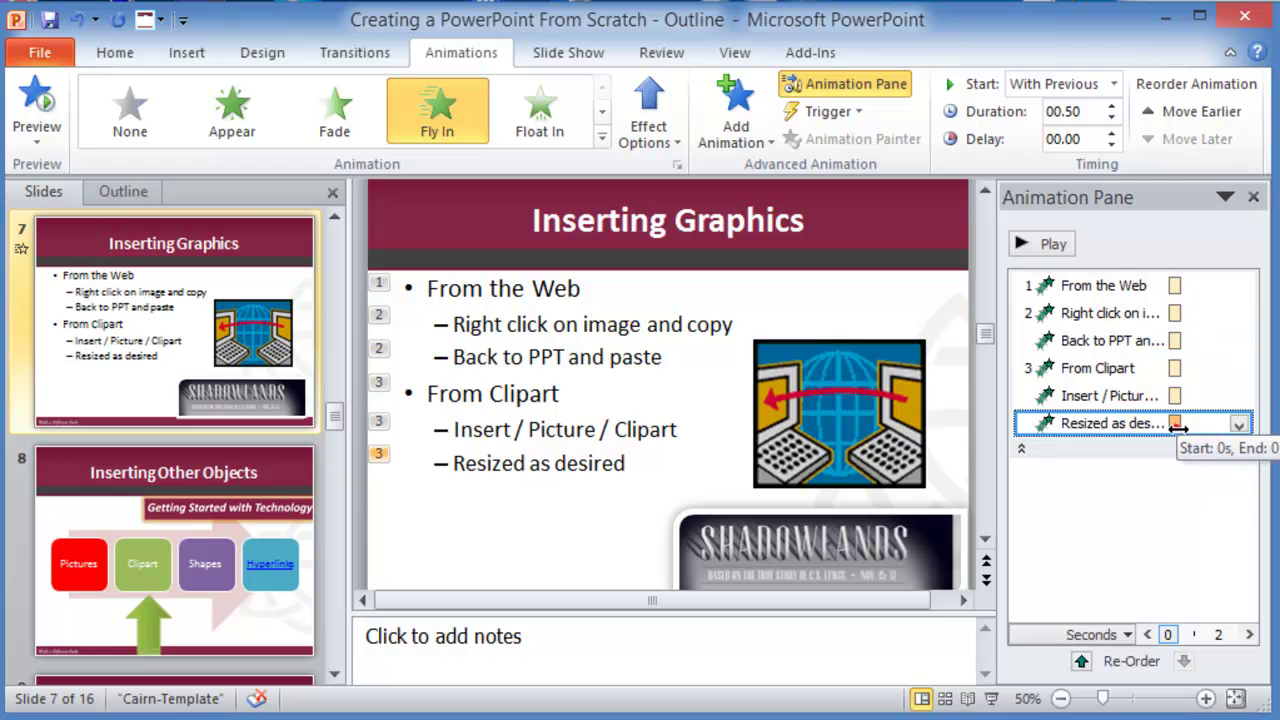
left_click(1238, 426)
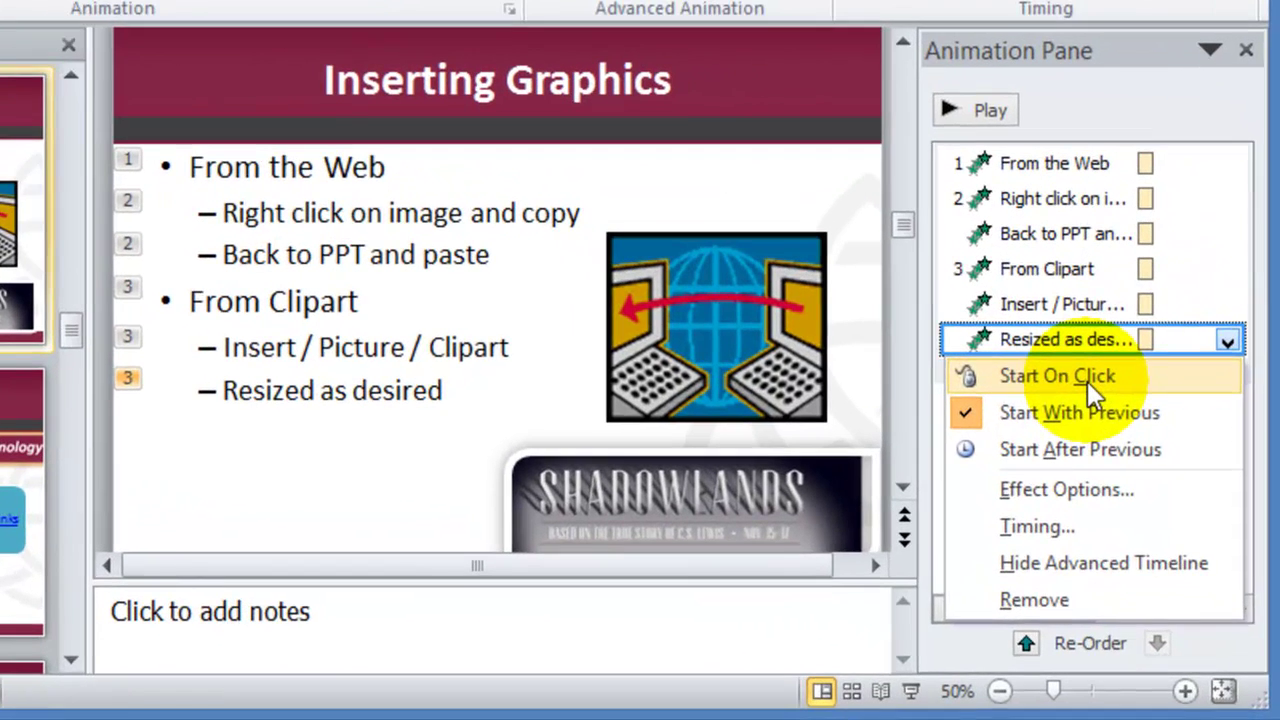
left_click(1087, 381)
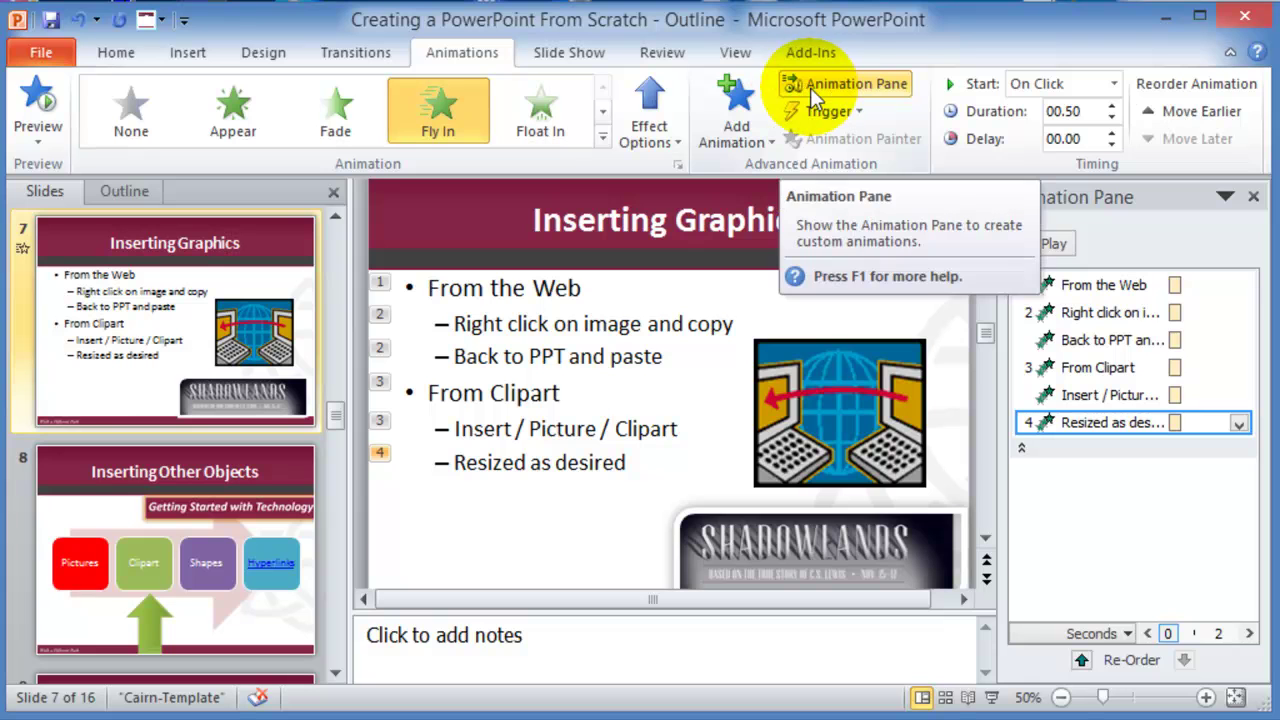
Collapse and re-expand the bullet entries in the Animation Pane, and select the "Back to PPT and paste" entry
left_click(1143, 286)
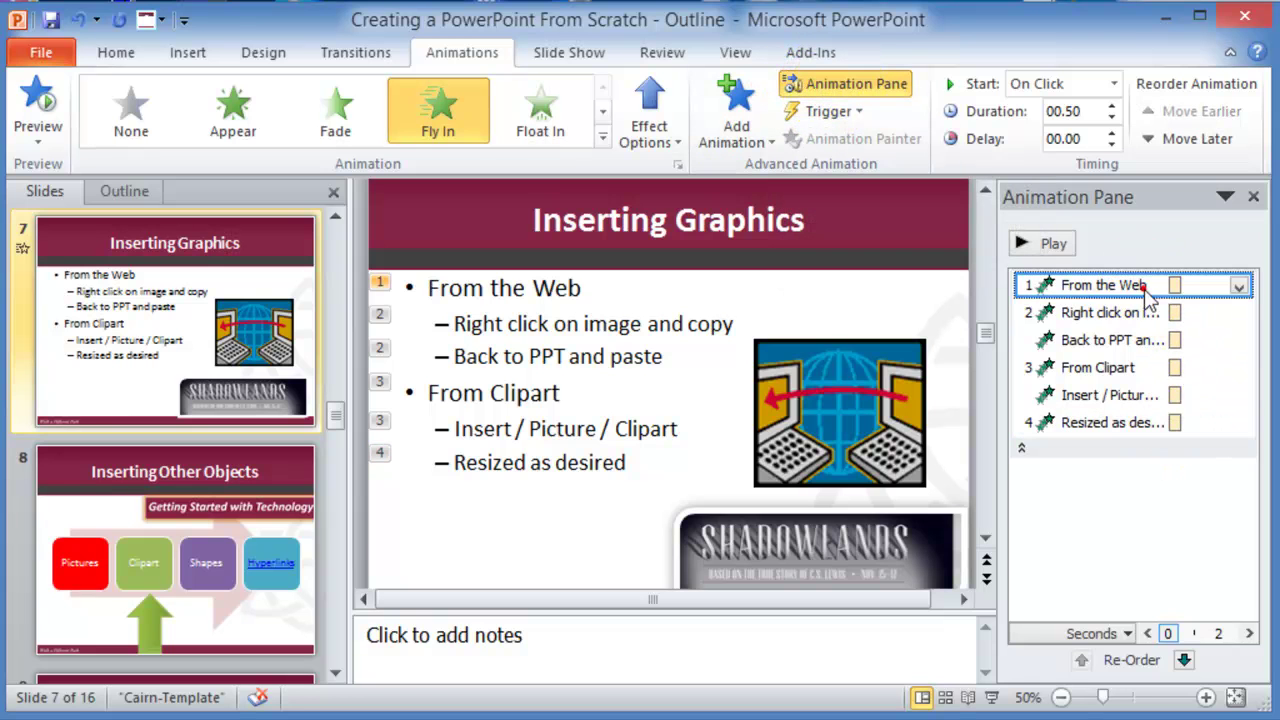
left_click(1021, 447)
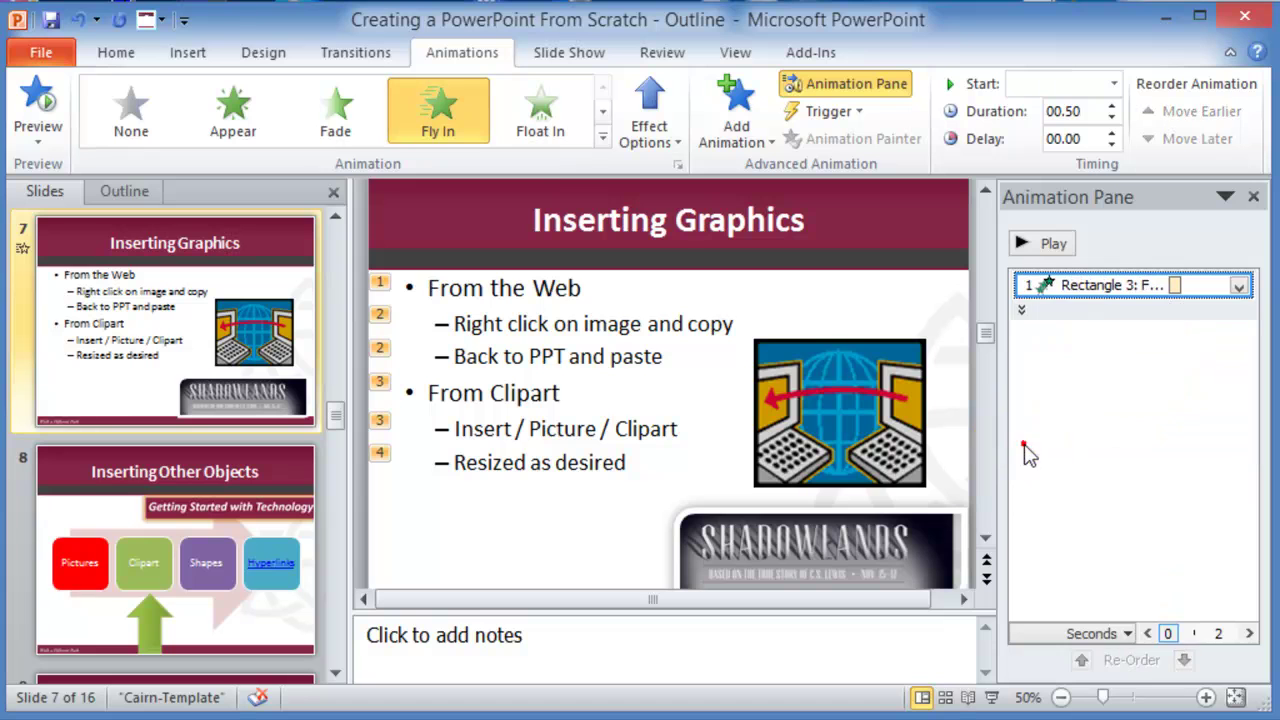
left_click(1023, 310)
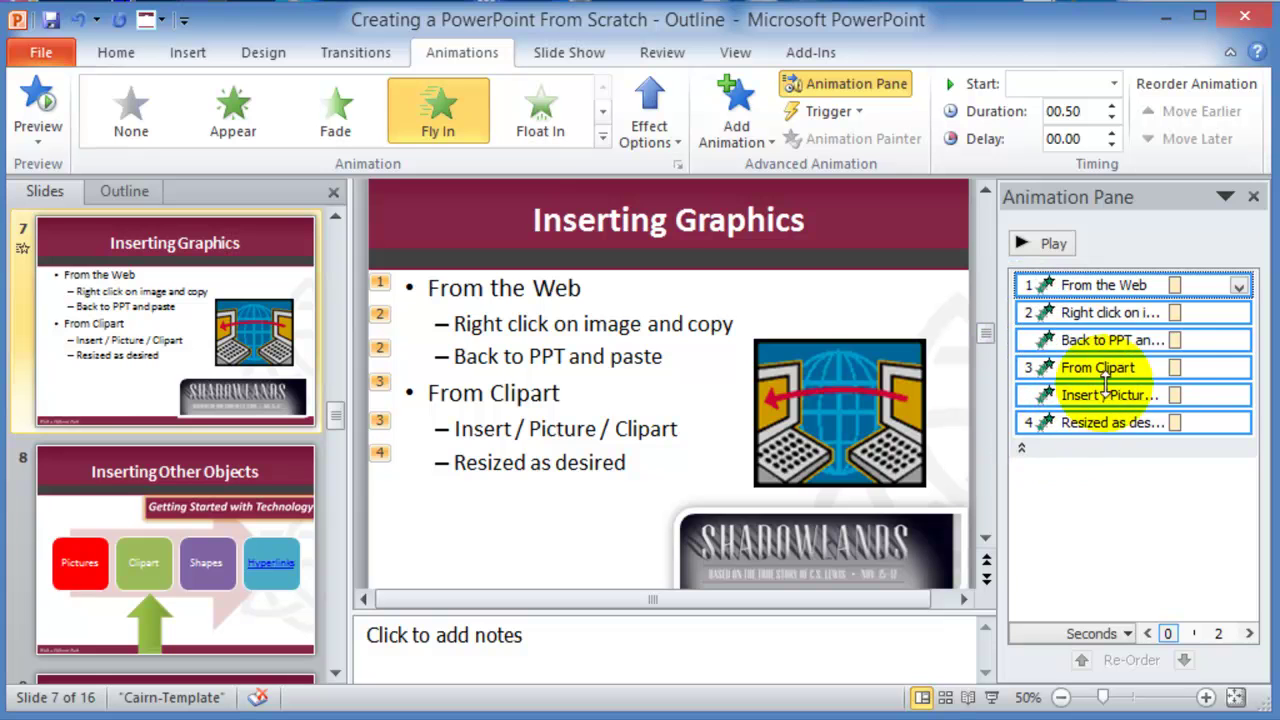
left_click(1220, 341)
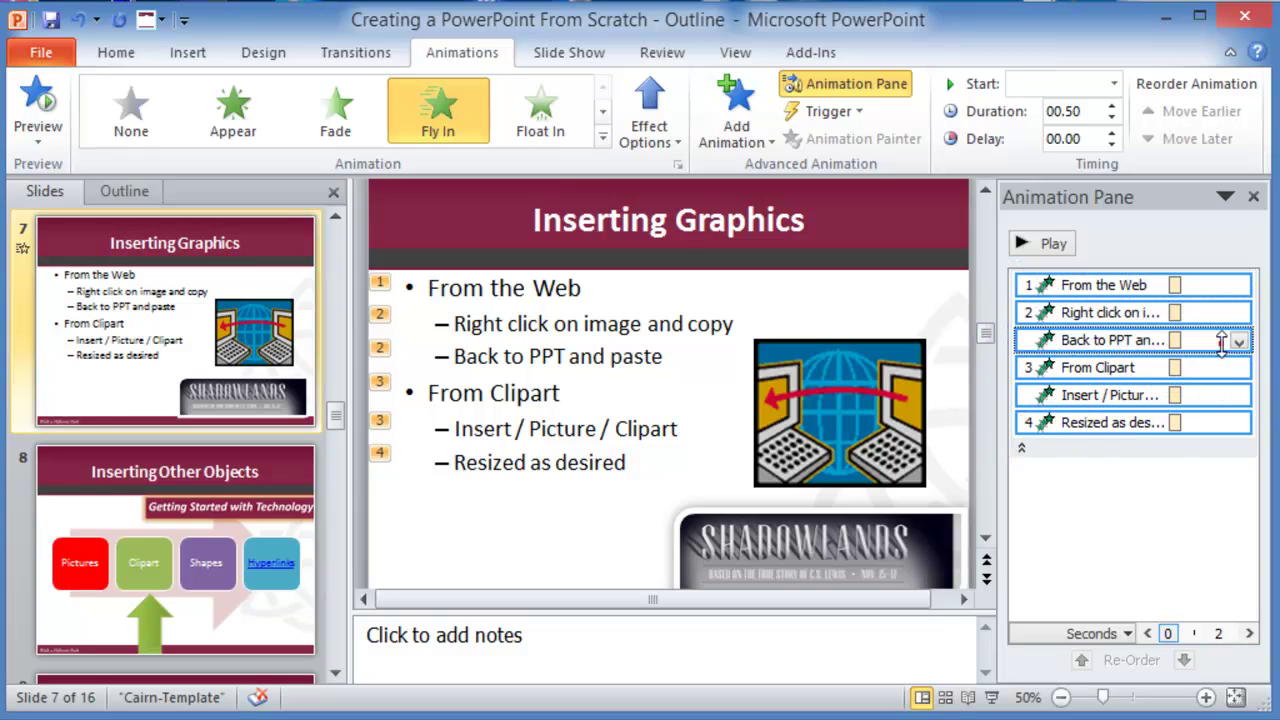
Preview the slide's animations starting from the "Back to PPT and paste" entry
left_click(1239, 342)
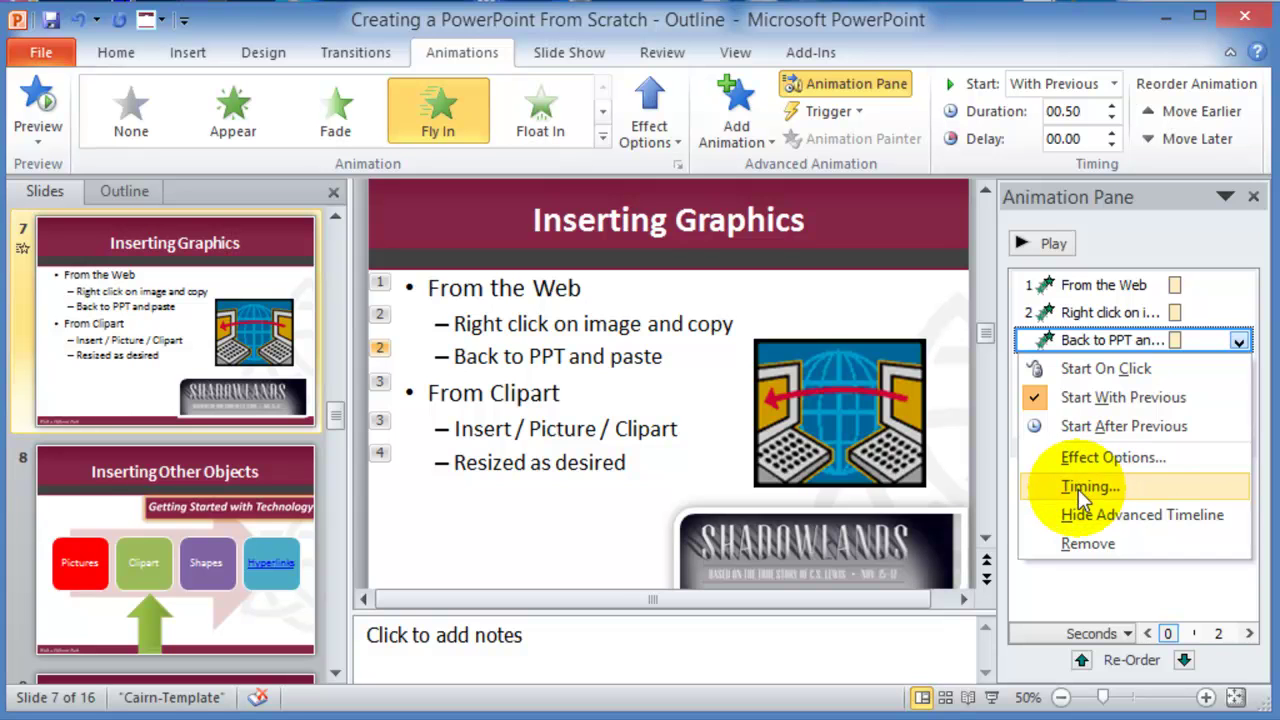
left_click(1055, 247)
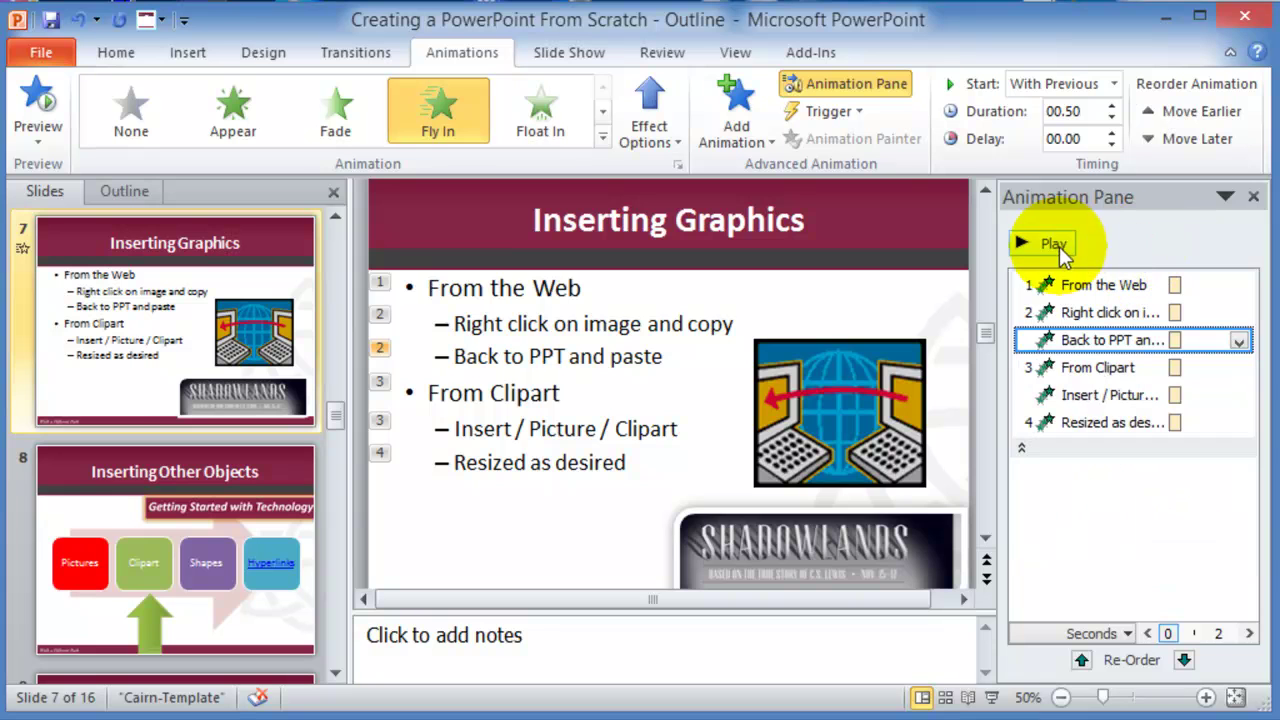
left_click(1050, 247)
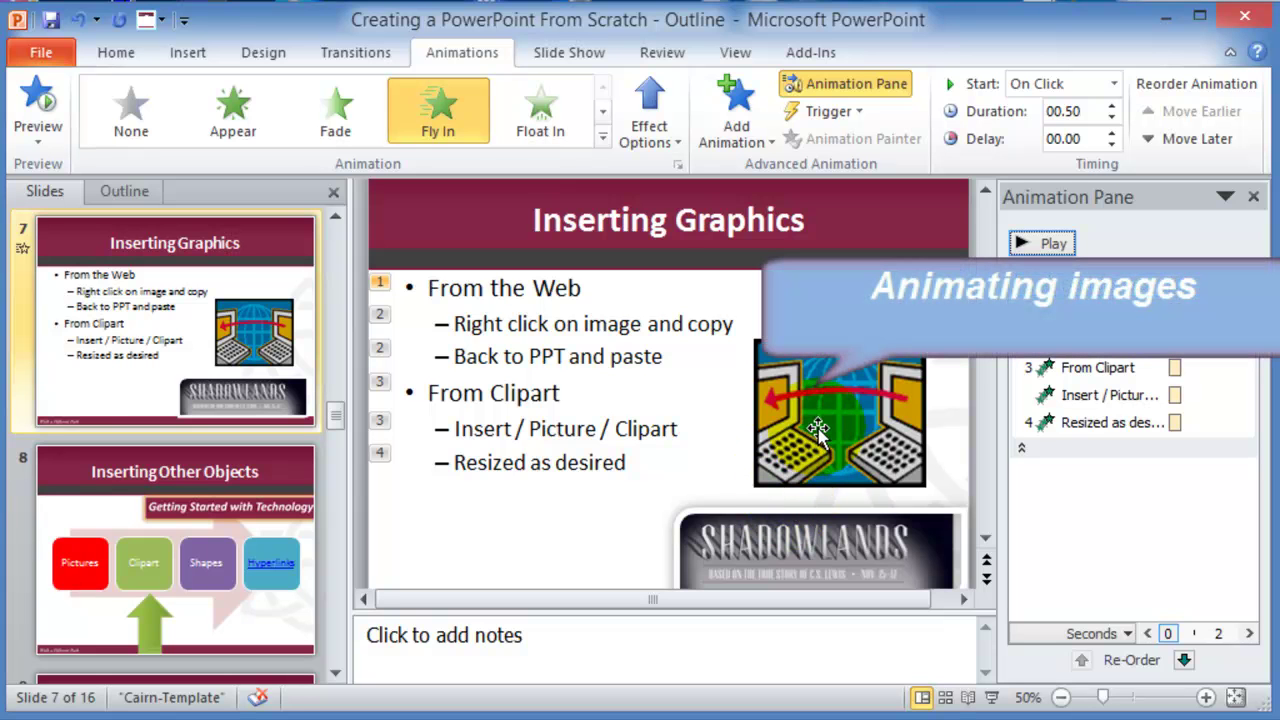
Add a Zoom entrance animation to the computer clipart picture and preview the animations from the "From the Web" entry
left_click(850, 418)
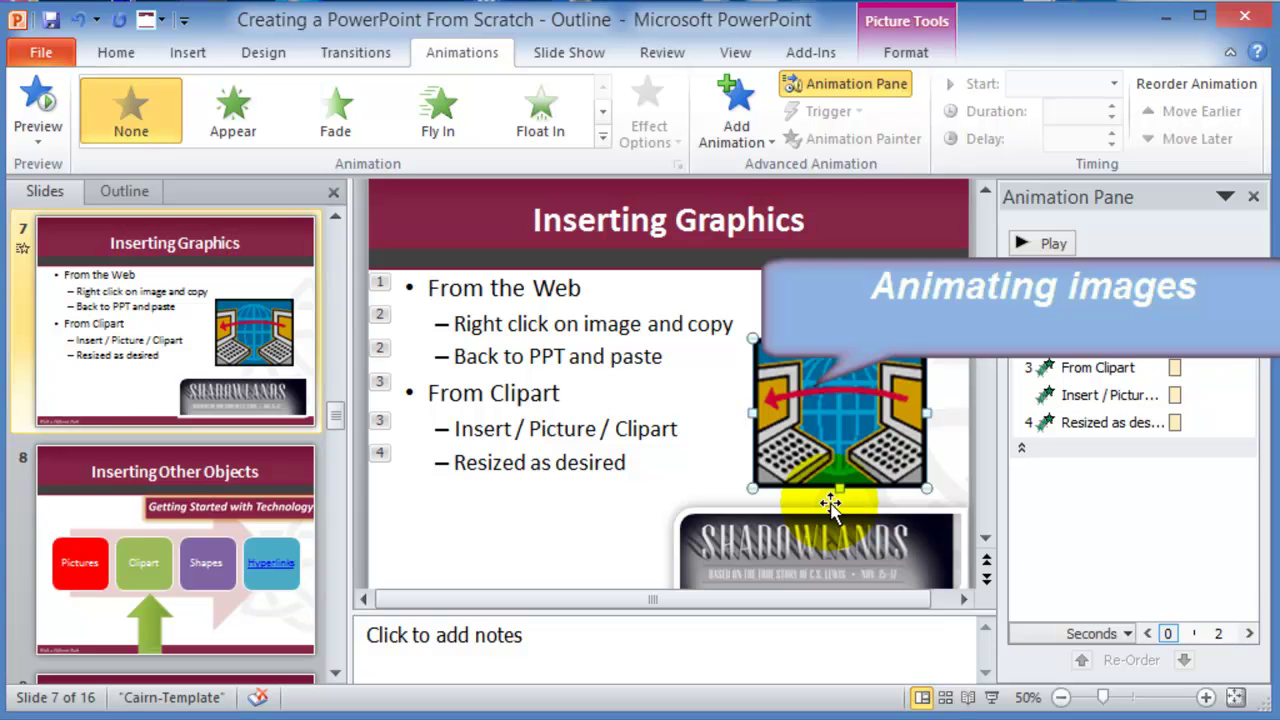
left_click(767, 143)
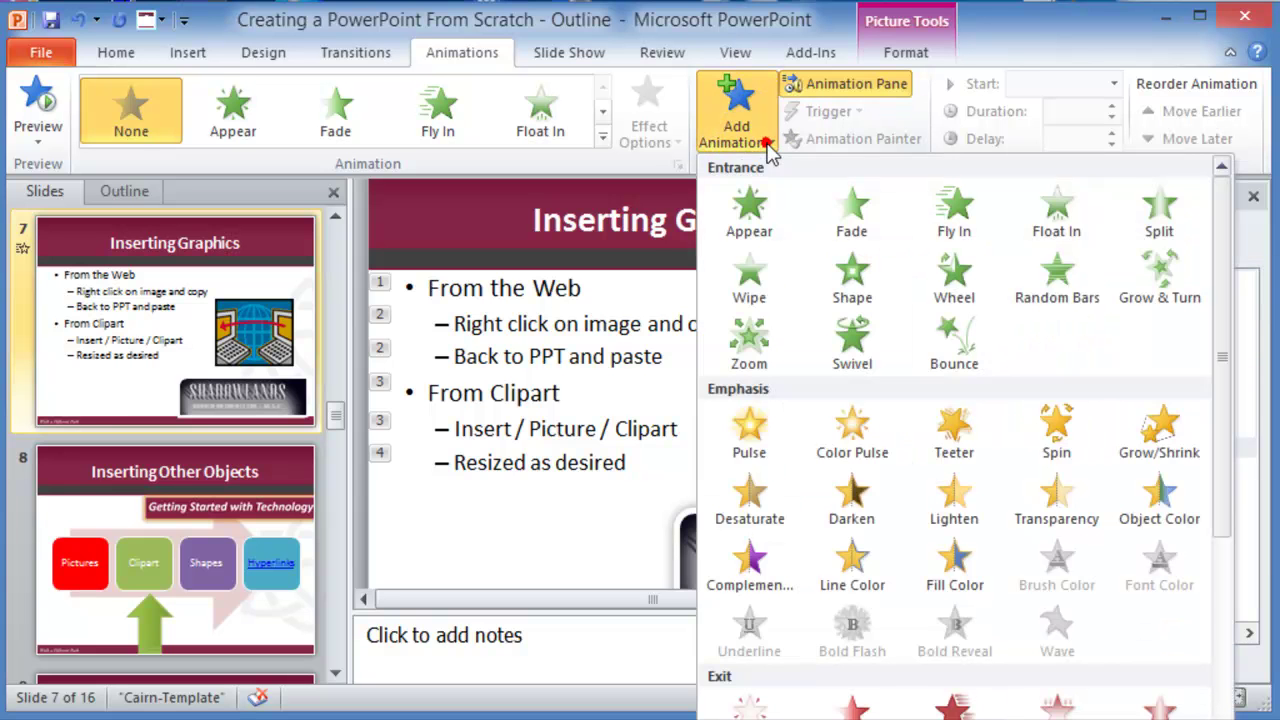
left_click(765, 352)
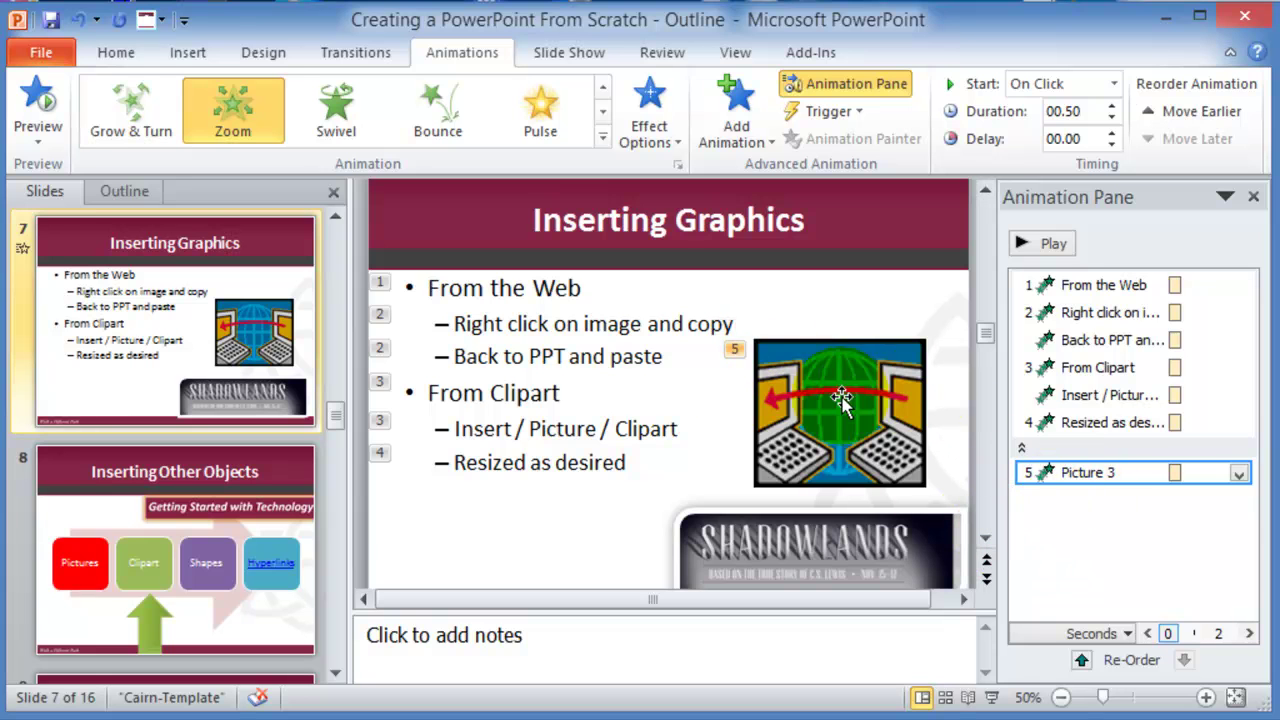
left_click(1043, 285)
left_click(1042, 243)
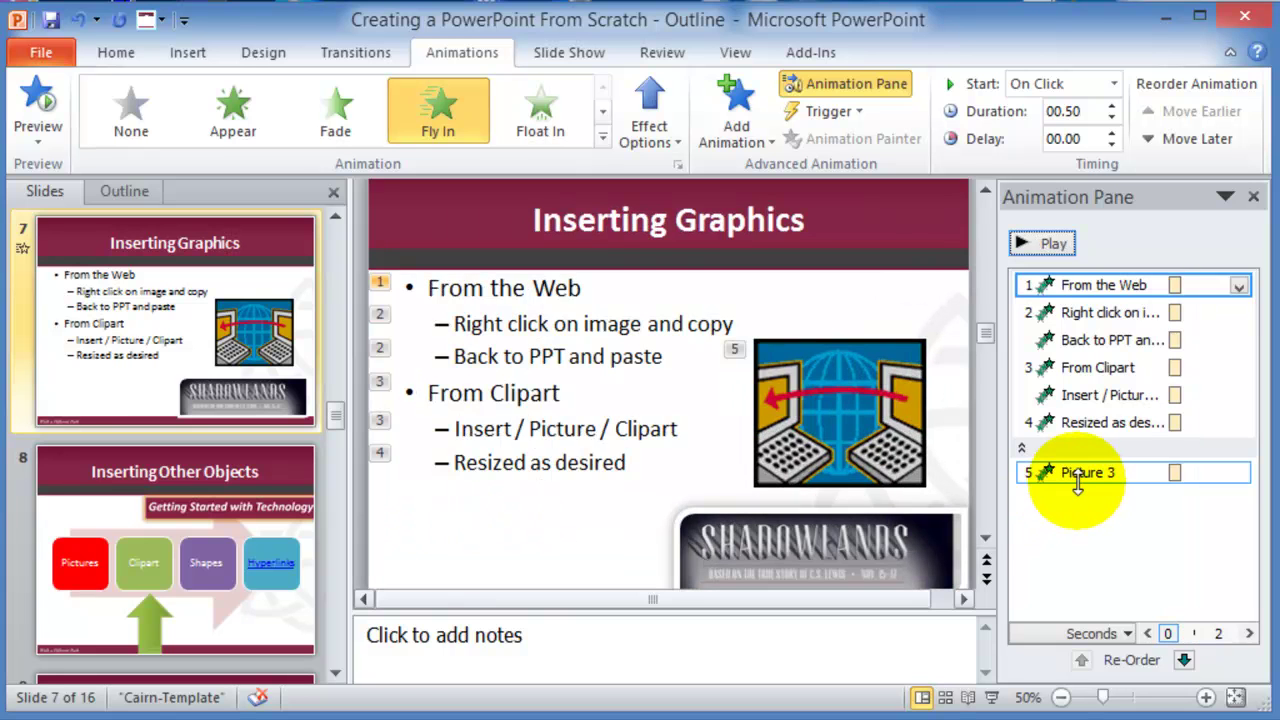
Move the clipart picture's animation directly after "From the Web" in the animation order and preview it
left_click_drag(1077, 480, 1100, 302)
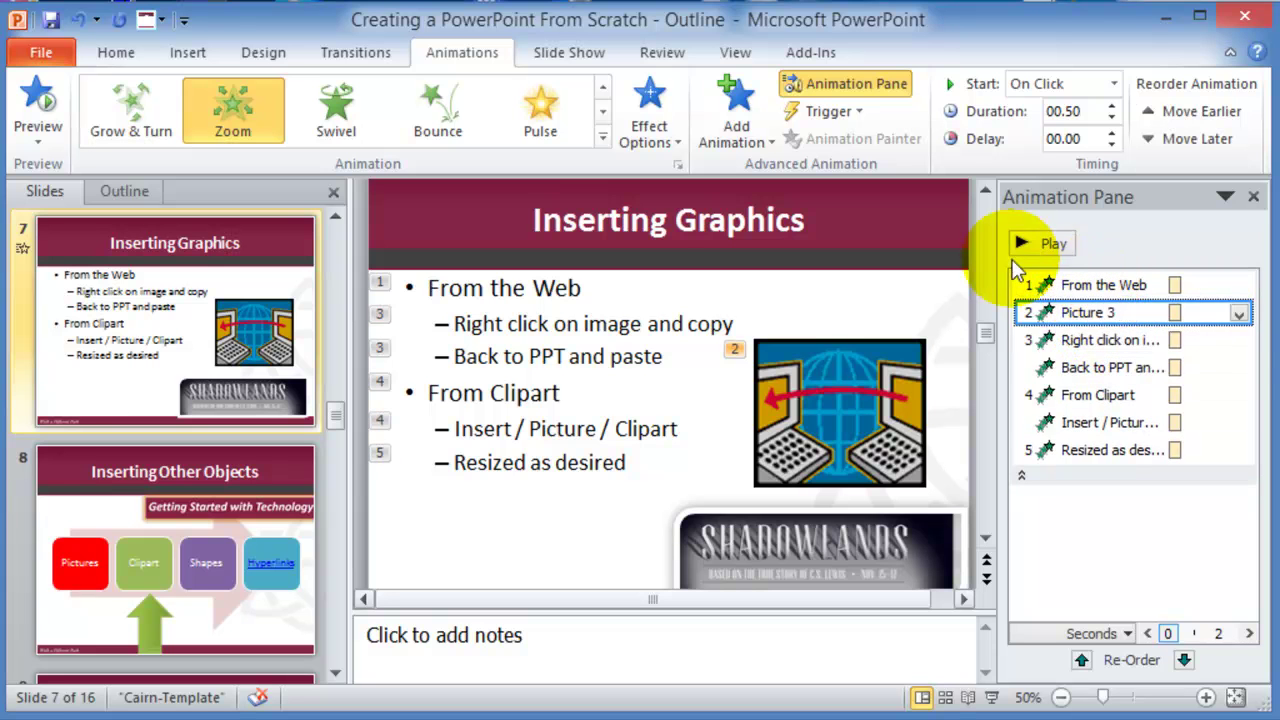
left_click(1047, 243)
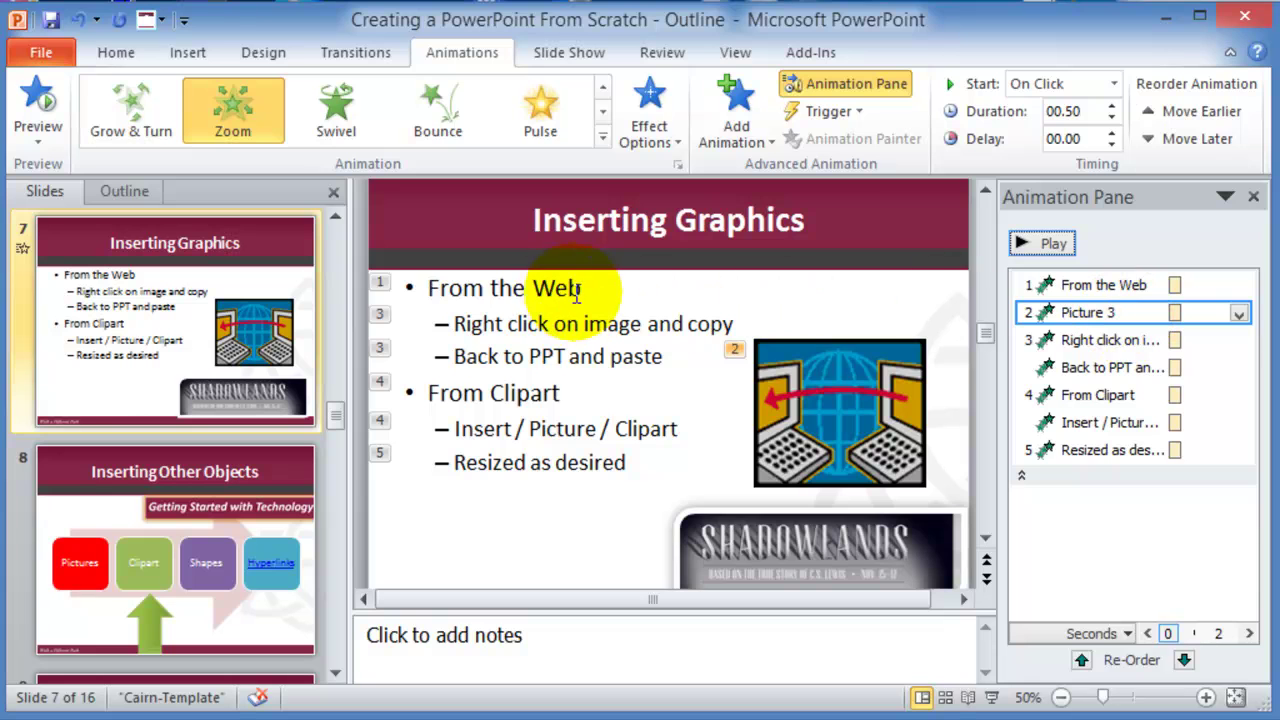
left_click_drag(578, 288, 406, 289)
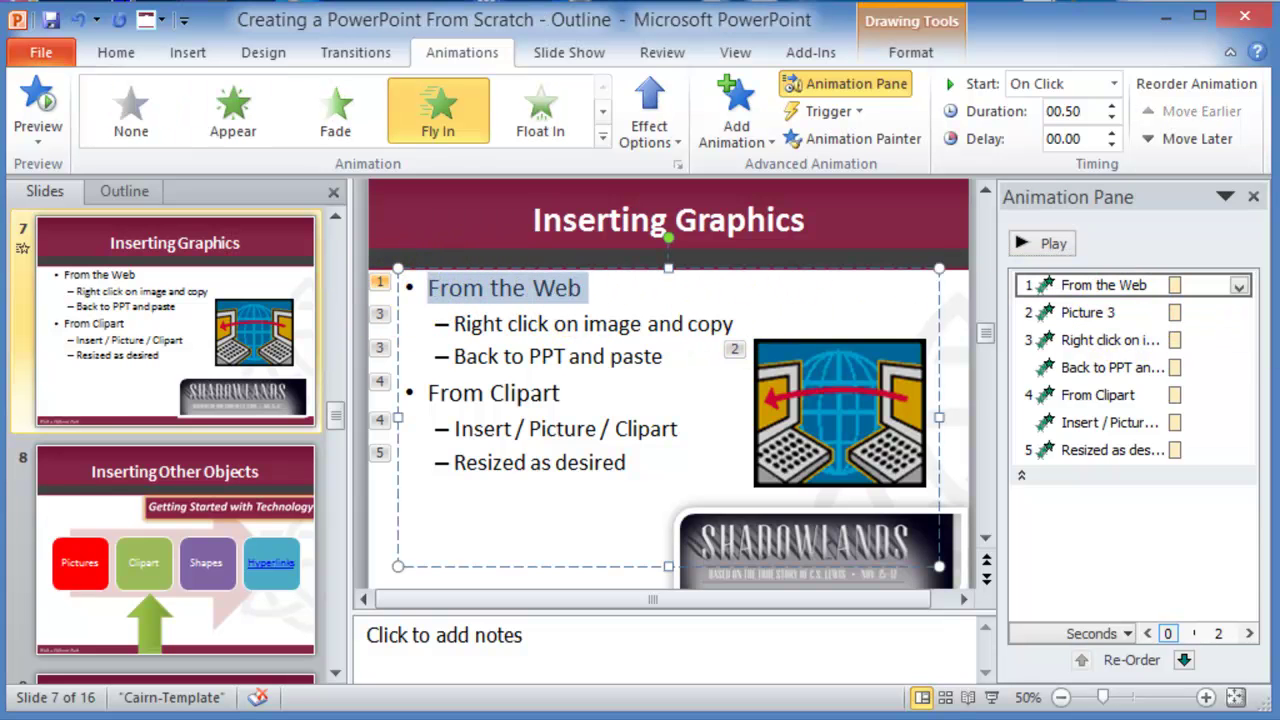
Set the clipart picture's animation to Start With Previous
left_click(1192, 312)
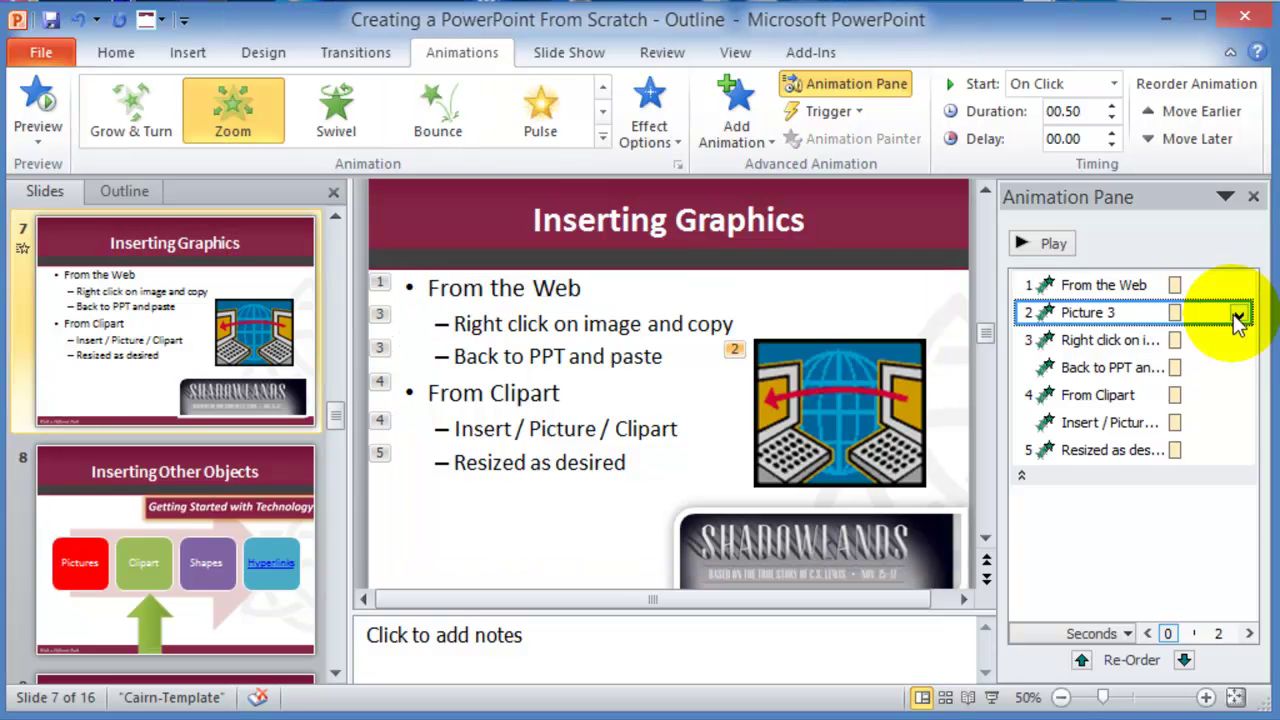
left_click(1238, 313)
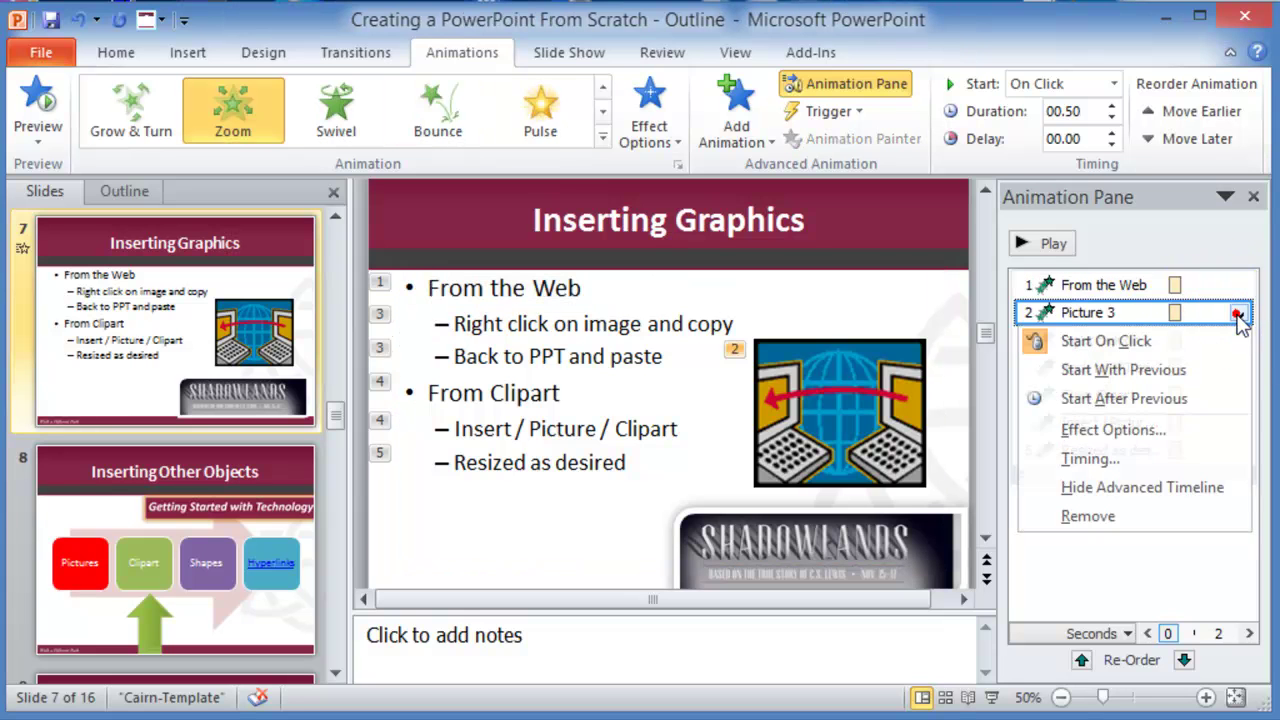
left_click(1129, 369)
Preview the slide's animations starting from the "From the Web" bullet
left_click(651, 400)
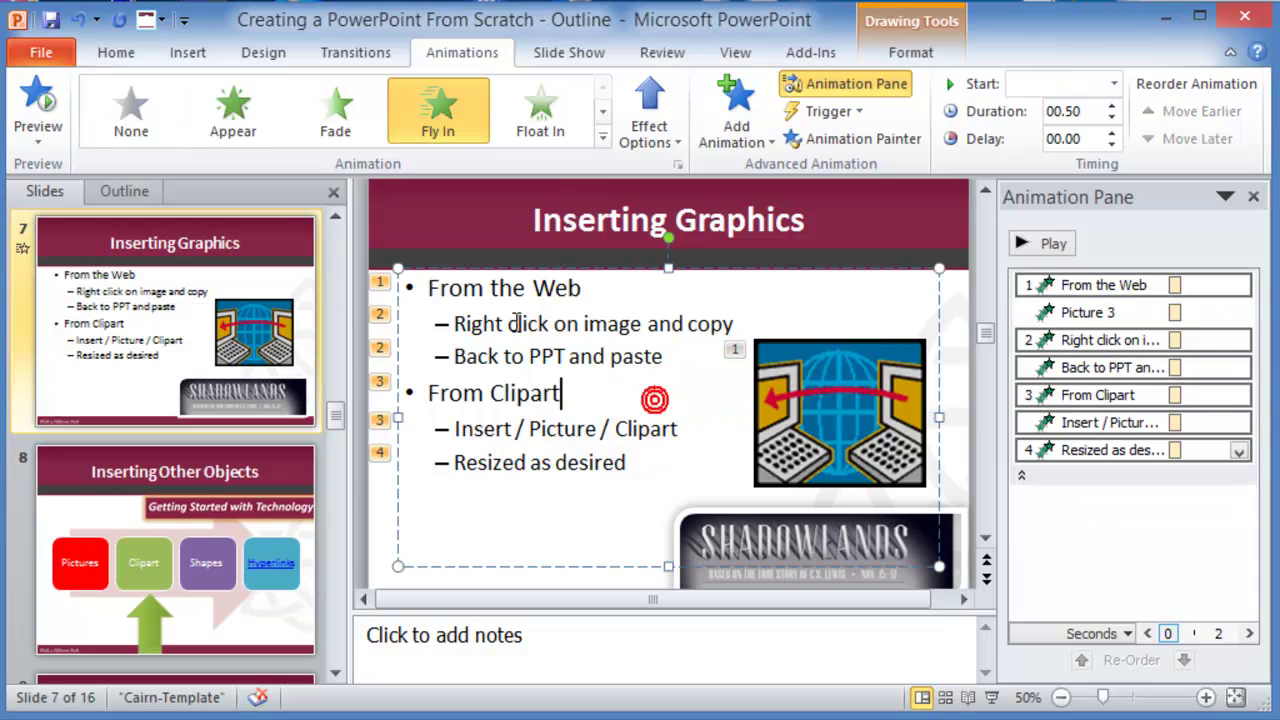
left_click(568, 288)
left_click_drag(568, 288, 429, 288)
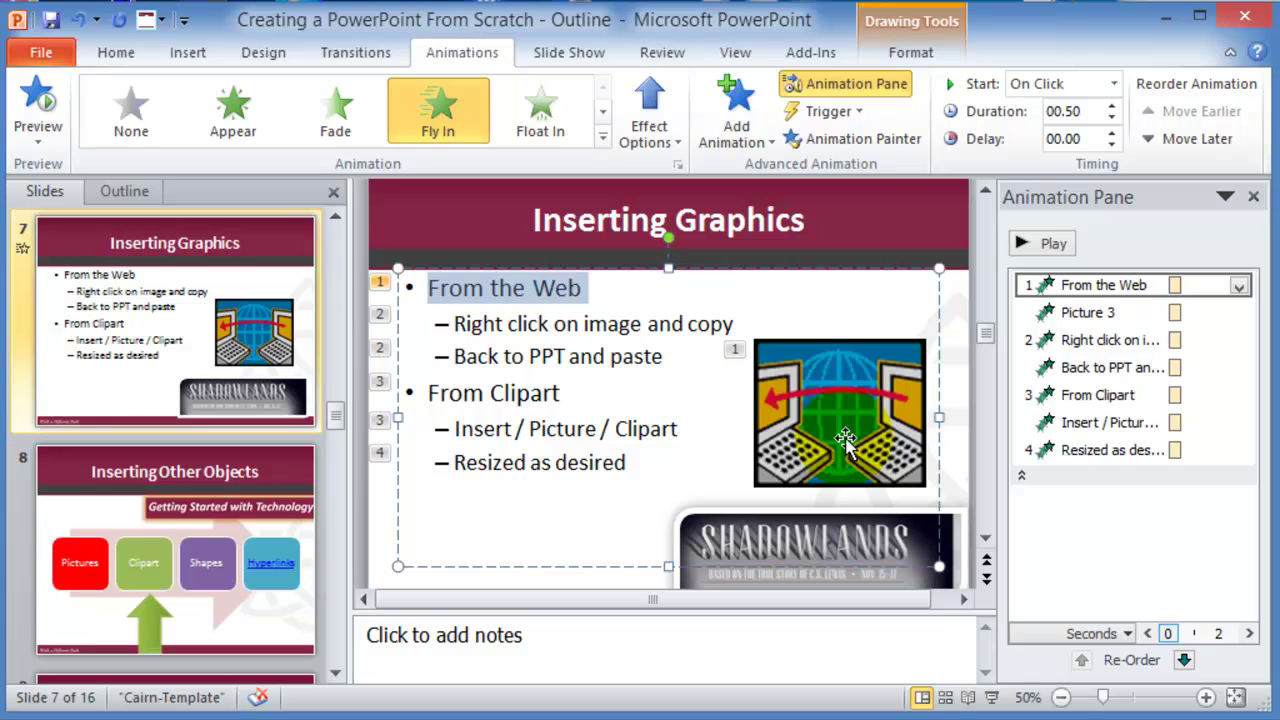
left_click(1030, 246)
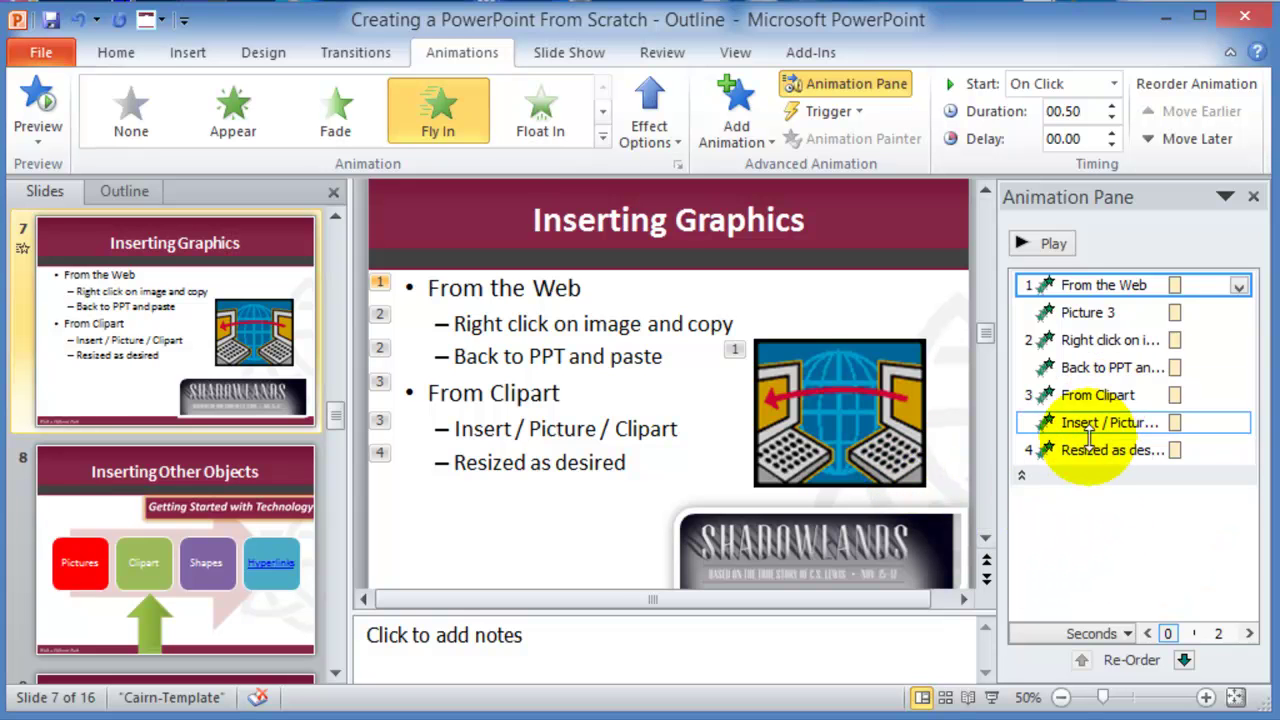
Add a Bounce entrance animation to the Shadowlands picture
left_click(915, 550)
left_click(736, 112)
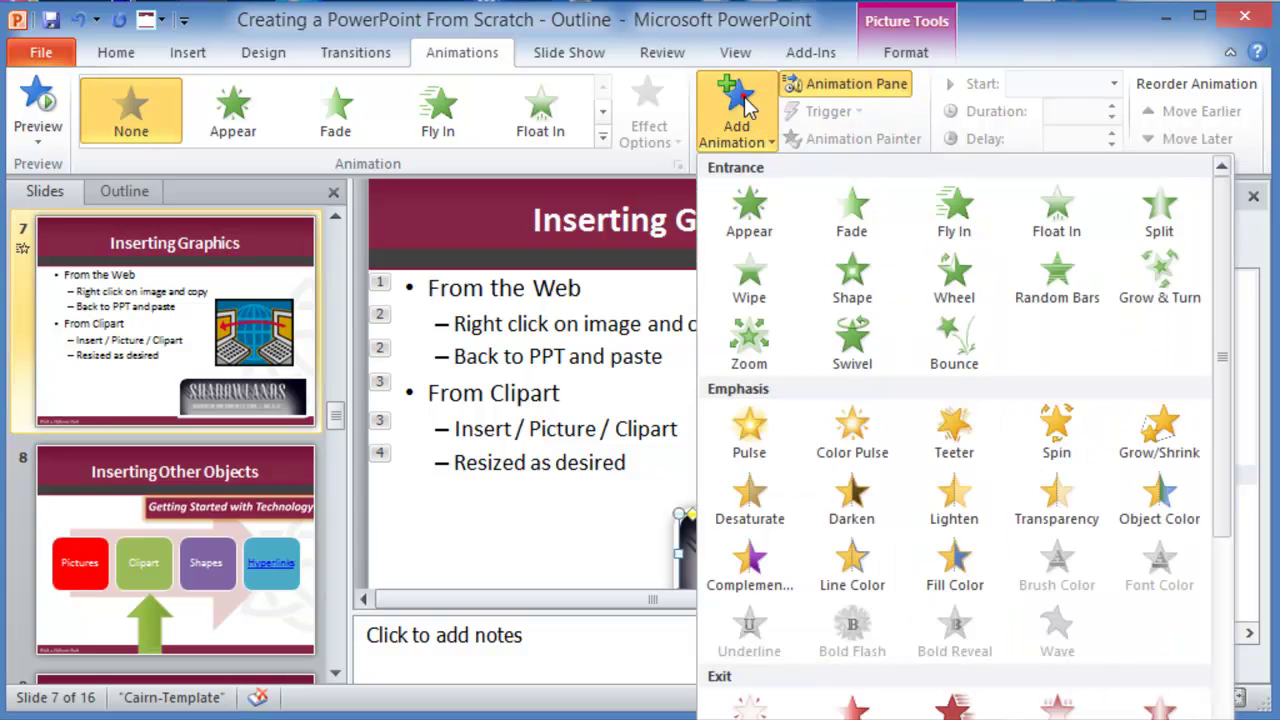
left_click(945, 338)
Add a Fly In entrance animation to the green arrow on the "Inserting Other Objects" slide
left_click(182, 630)
left_click(623, 505)
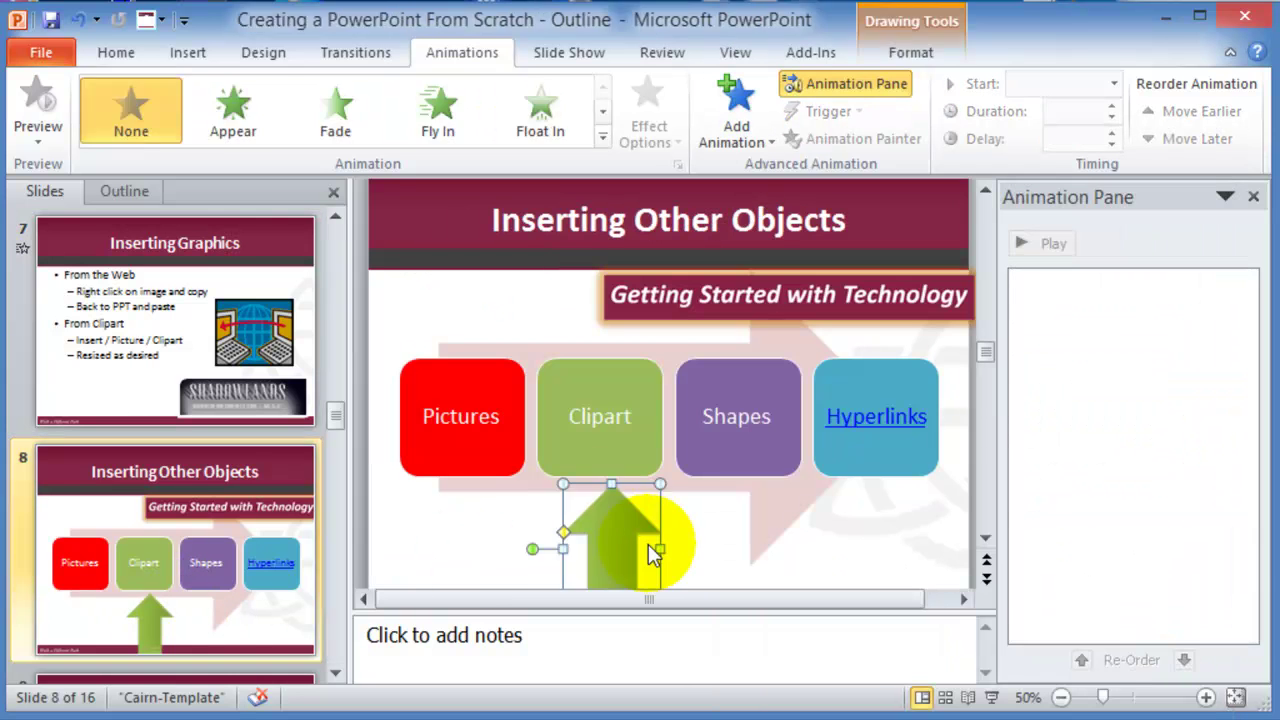
left_click(736, 112)
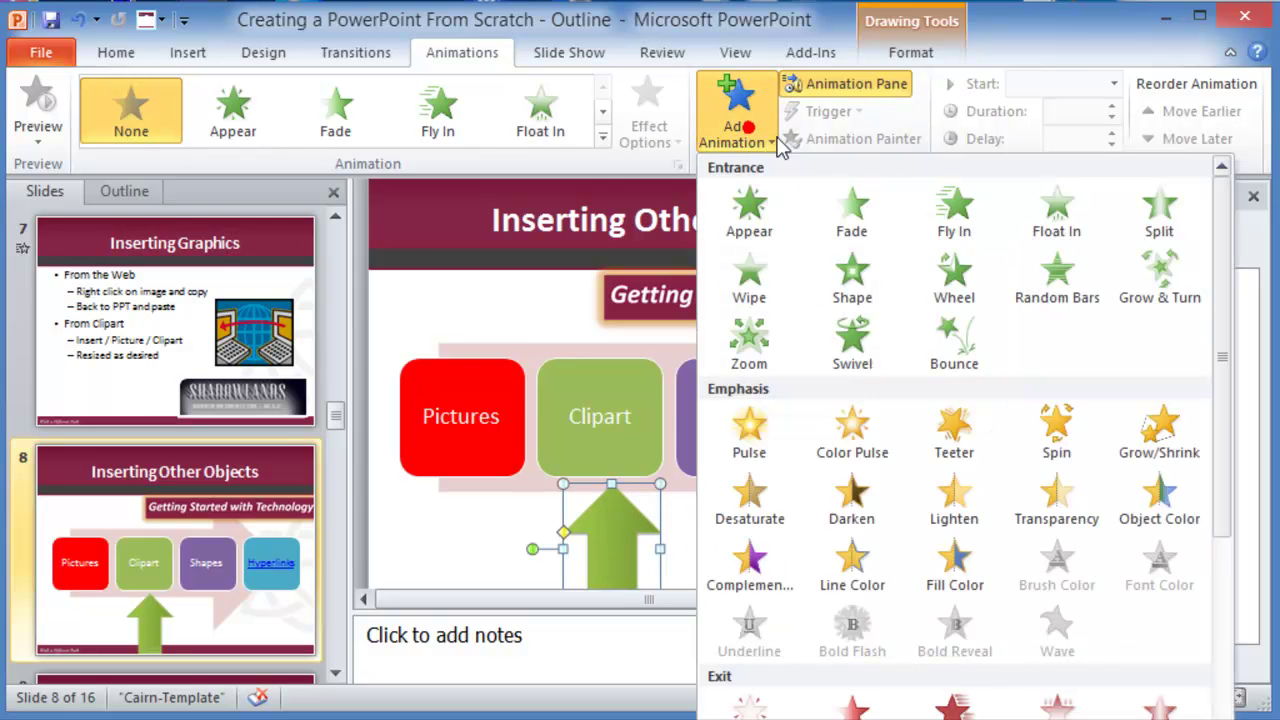
left_click(962, 228)
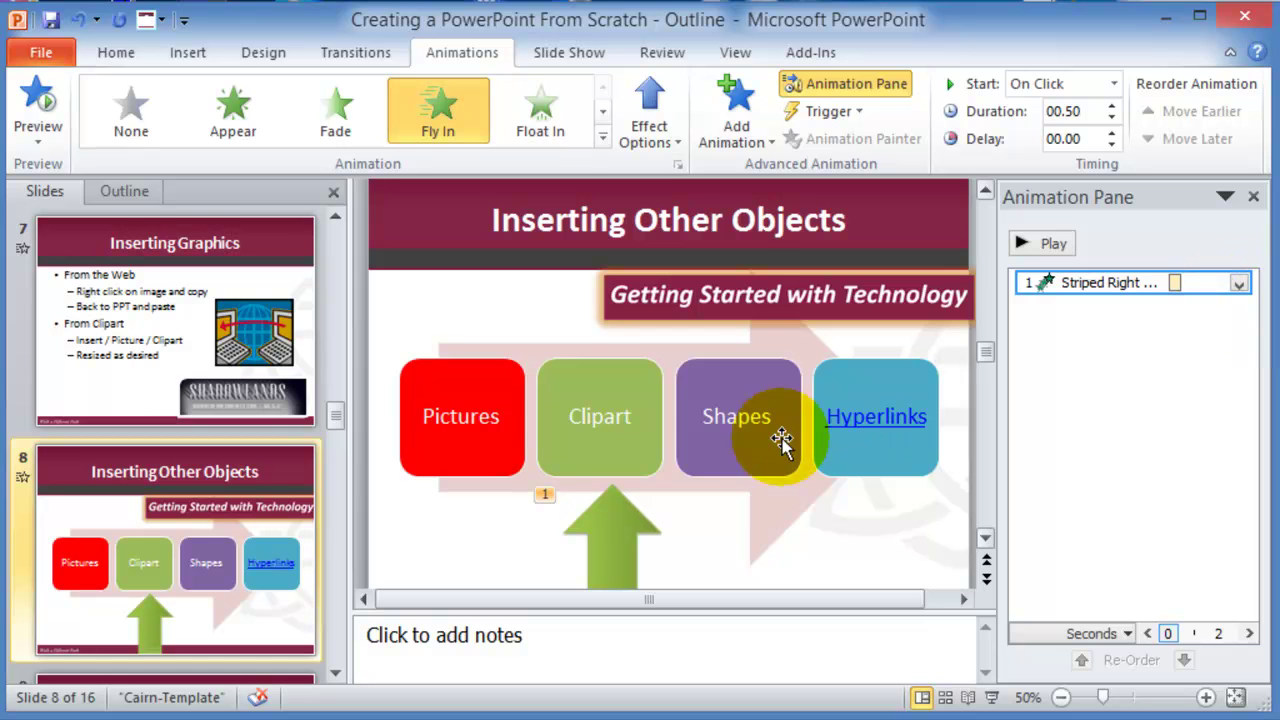
left_click(749, 471)
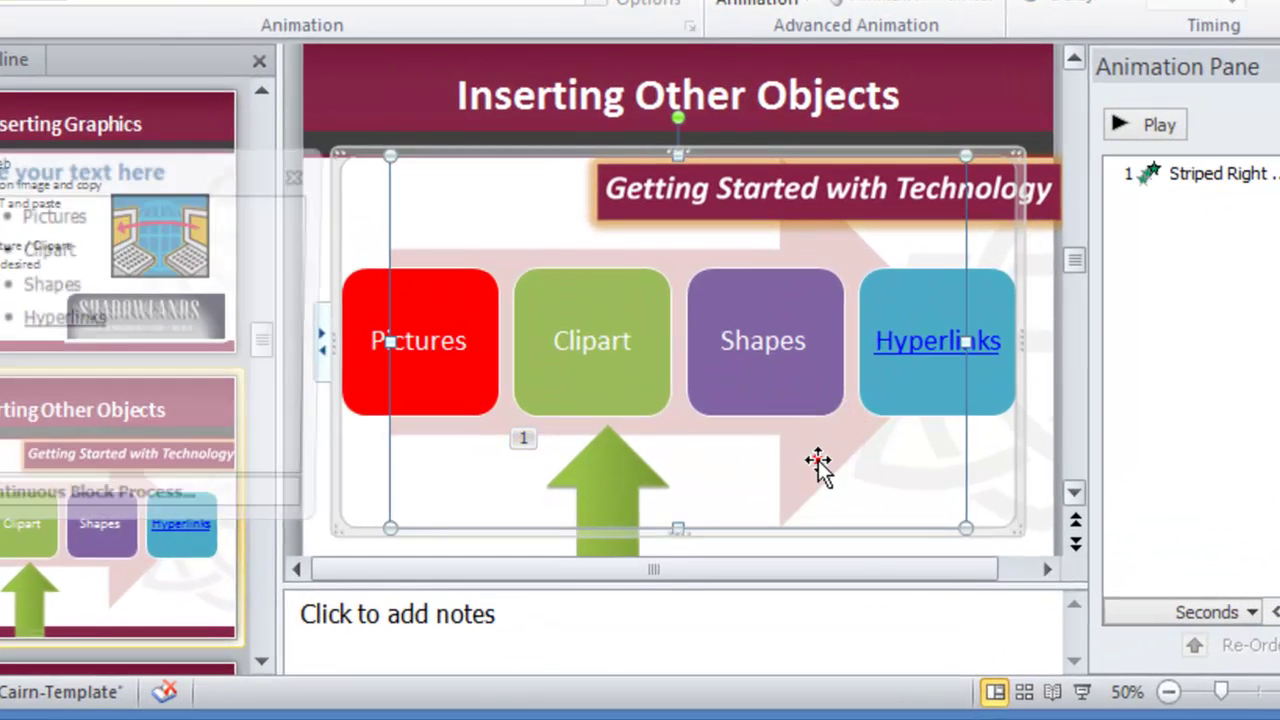
left_click(818, 462)
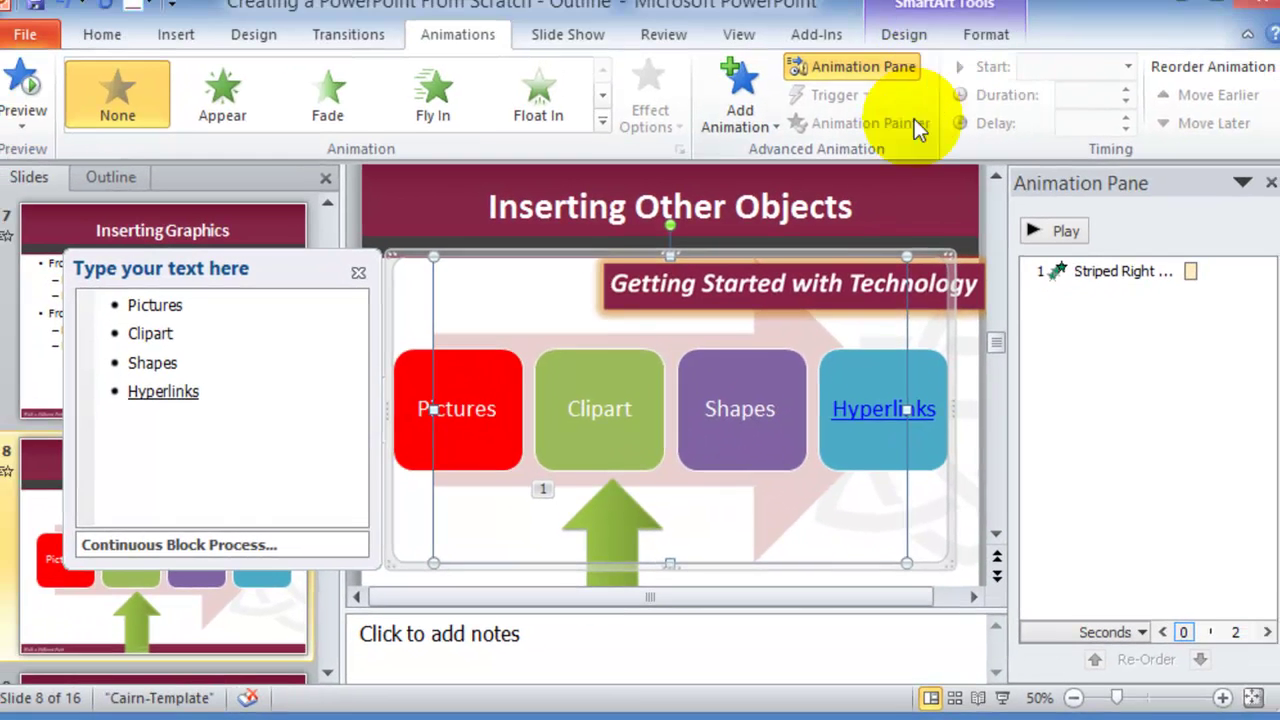
left_click(942, 532)
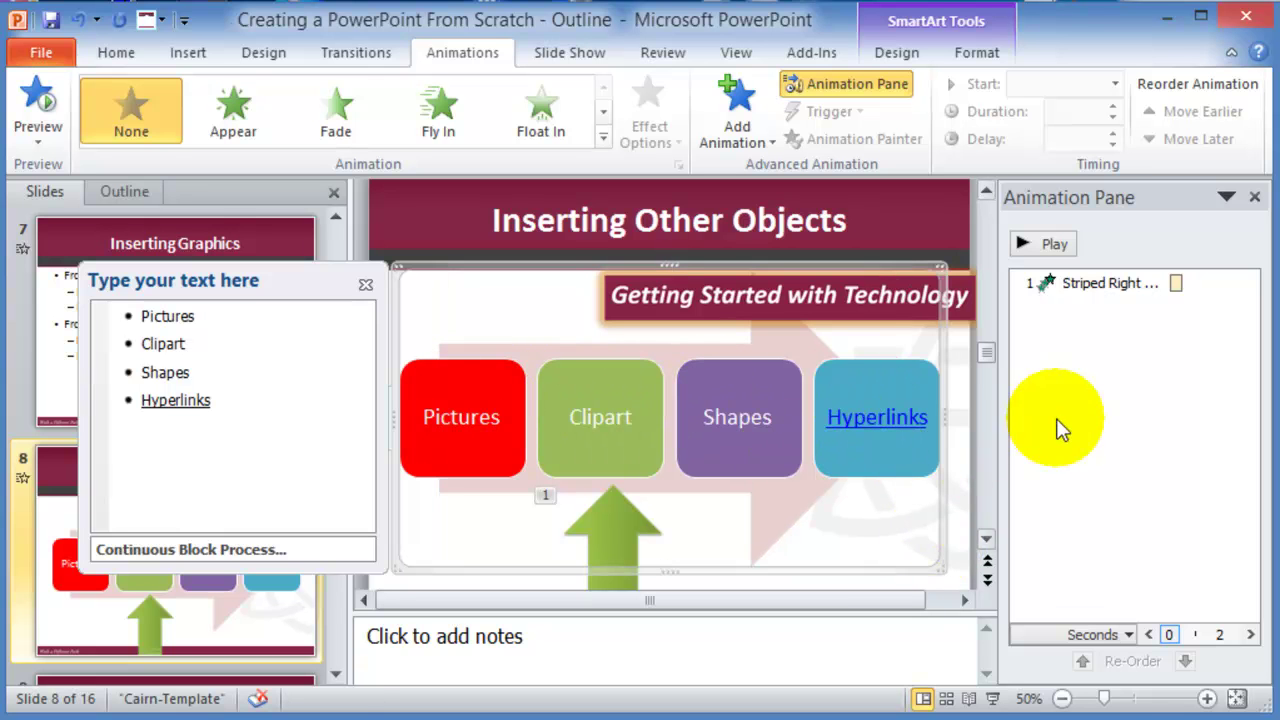
Open slide 11, "Inserting SmartArt"
left_click(336, 674)
left_click(336, 674)
left_click(336, 674)
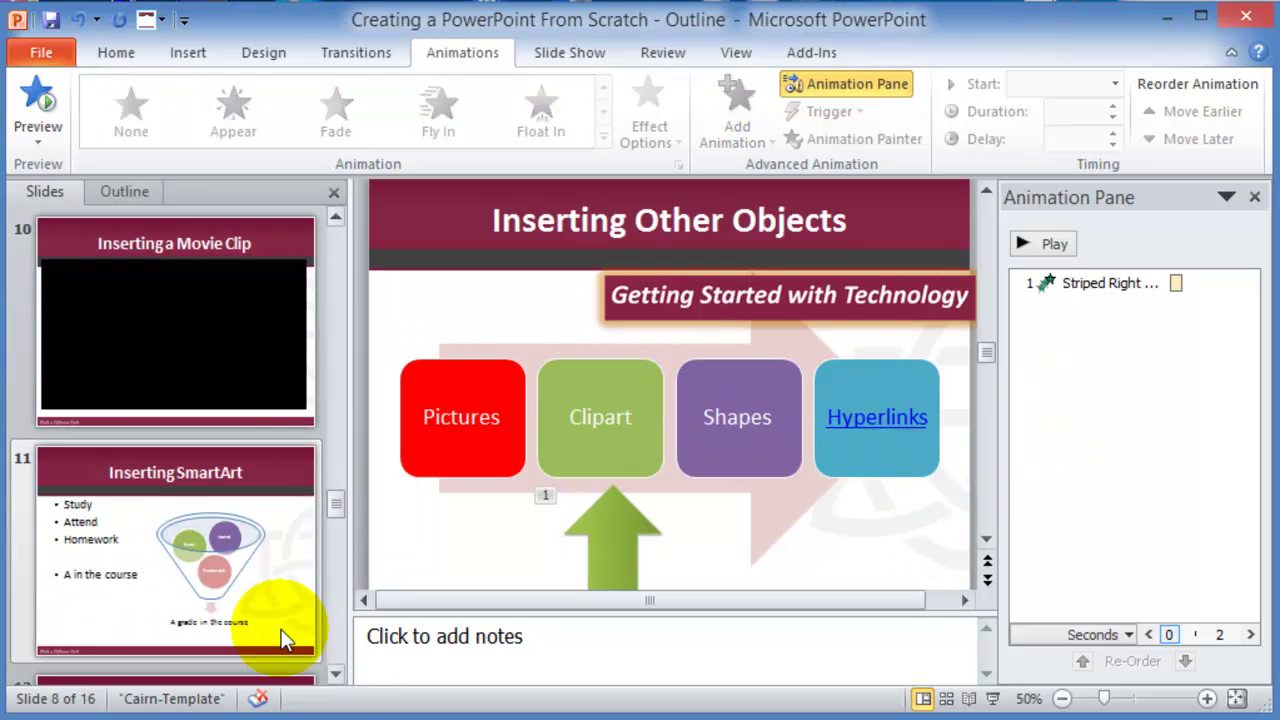
left_click(283, 638)
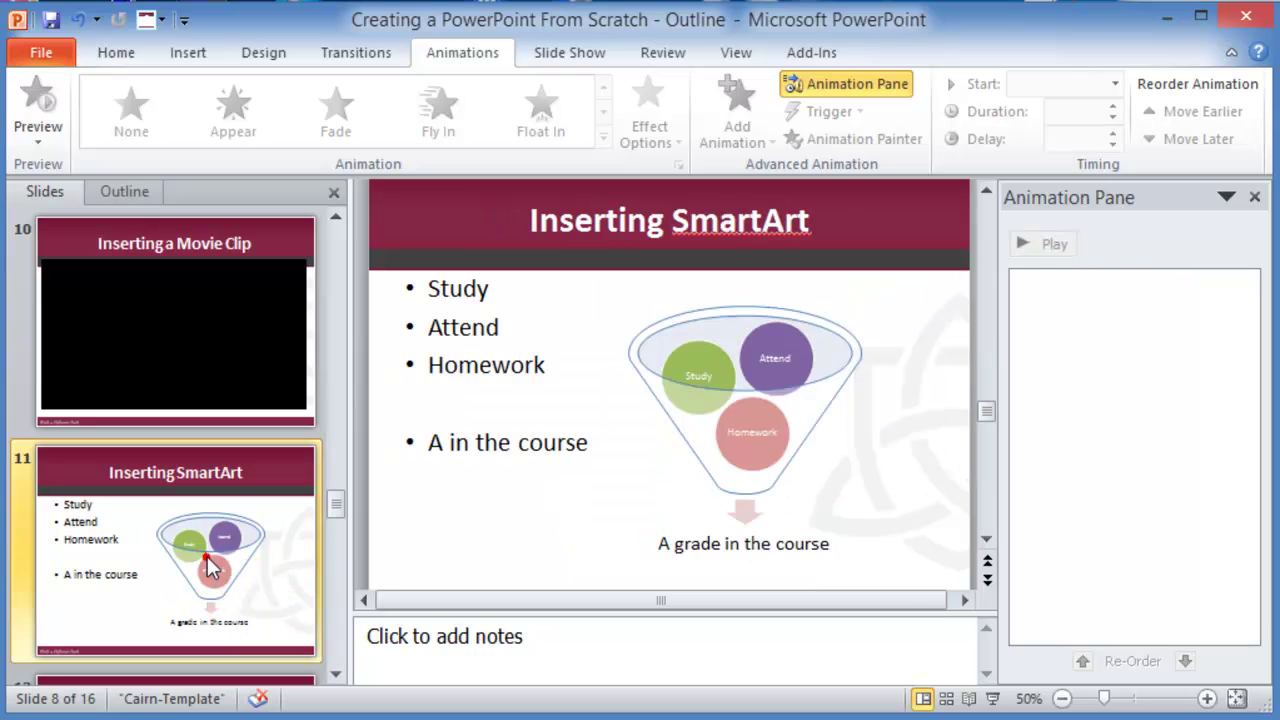
Add an Appear entrance animation to the whole funnel SmartArt graphic
left_click(783, 480)
left_click(805, 520)
left_click(782, 540)
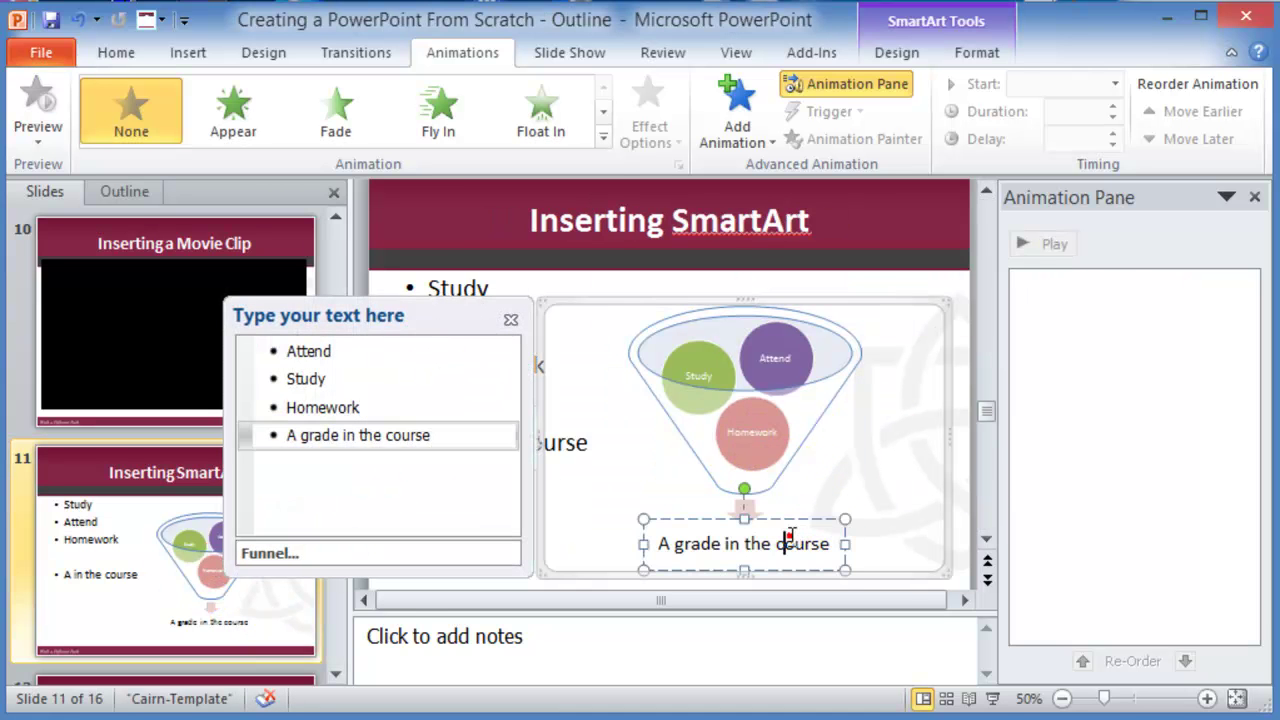
left_click(893, 545)
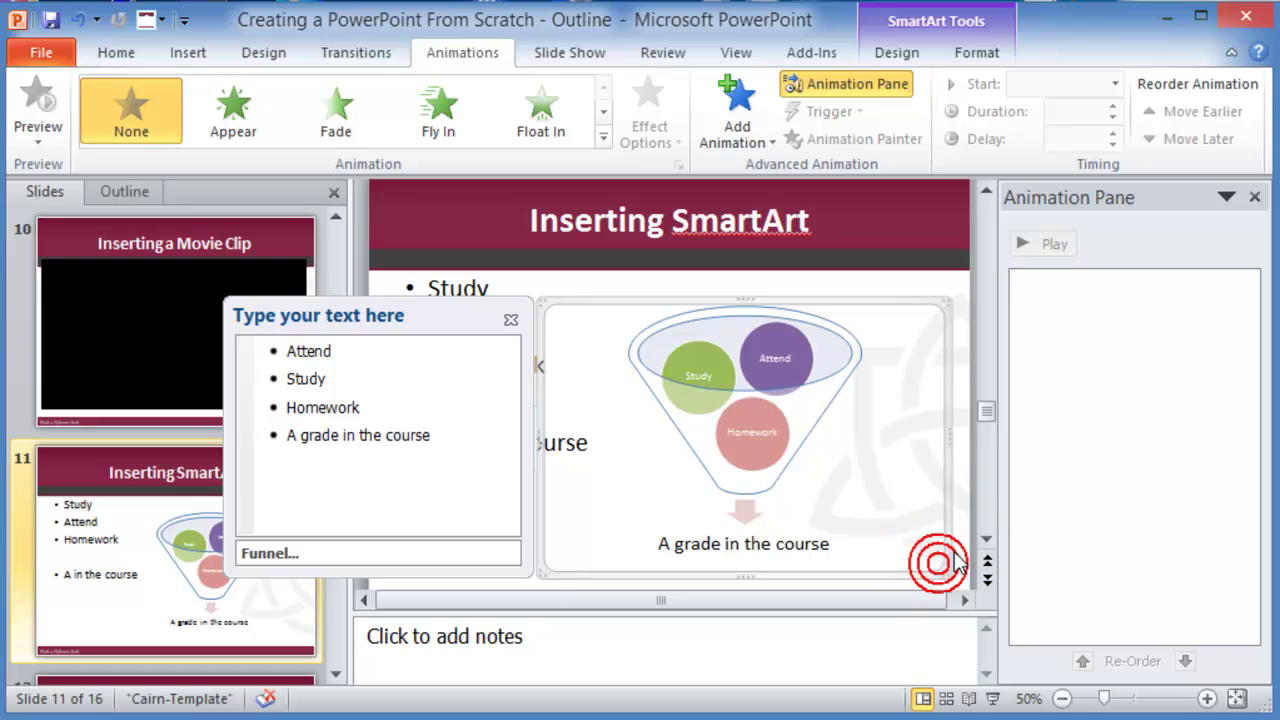
left_click(952, 562)
left_click(934, 531)
left_click(948, 486)
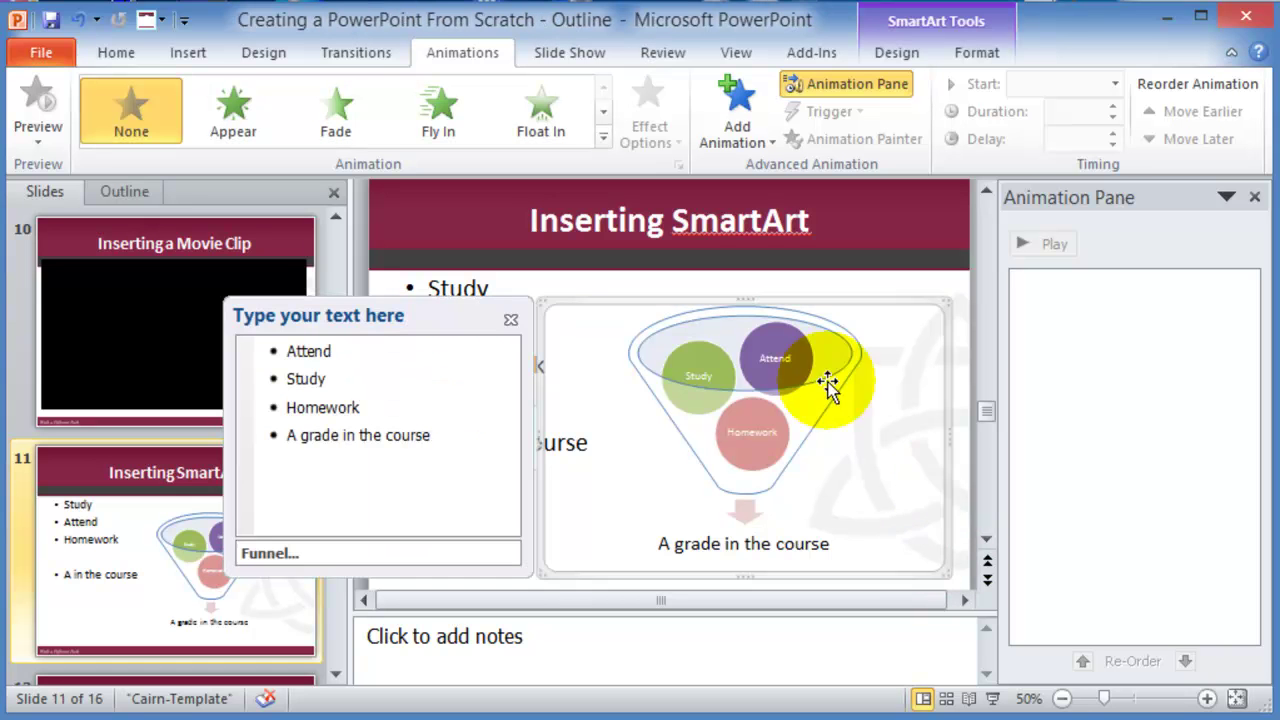
left_click(762, 144)
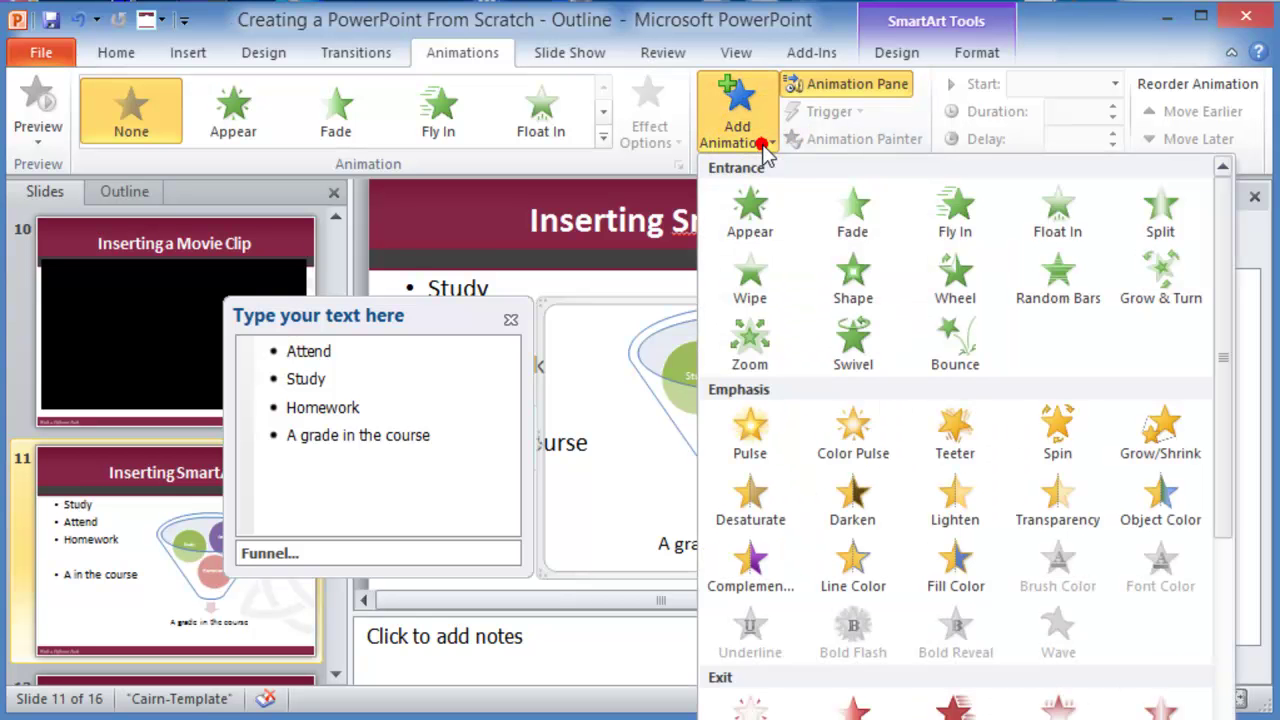
left_click(752, 212)
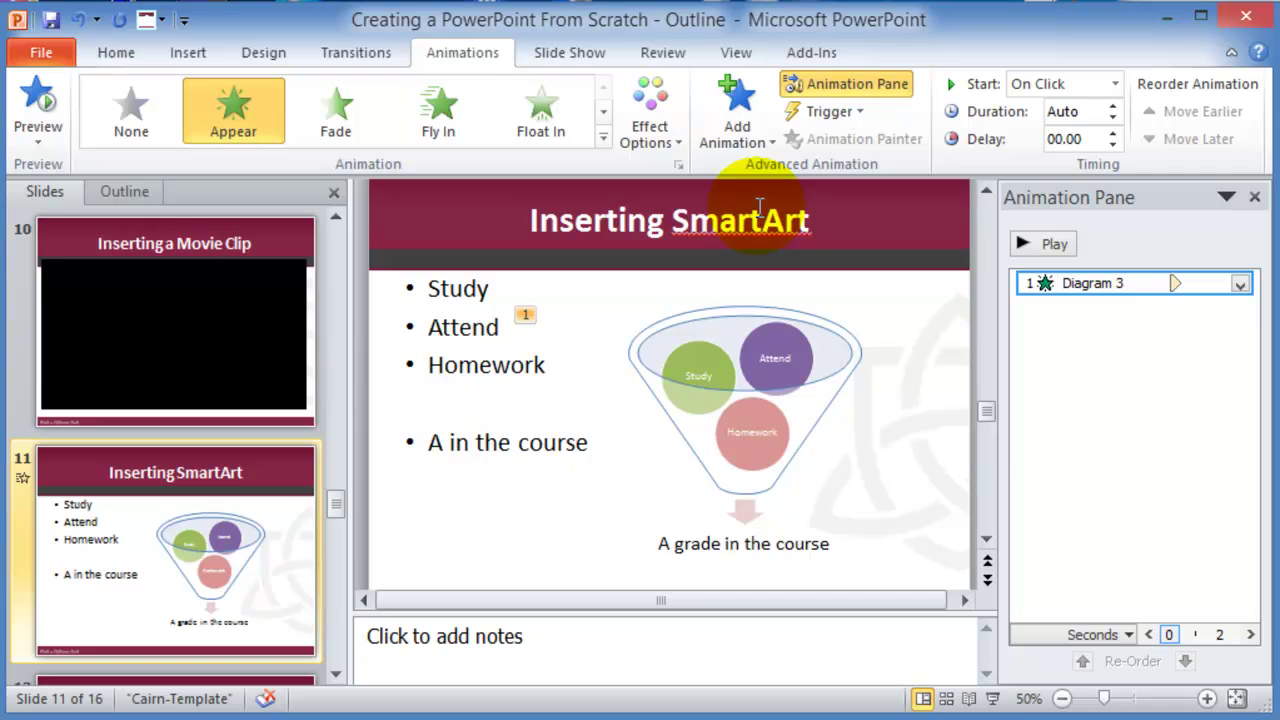
key("Escape")
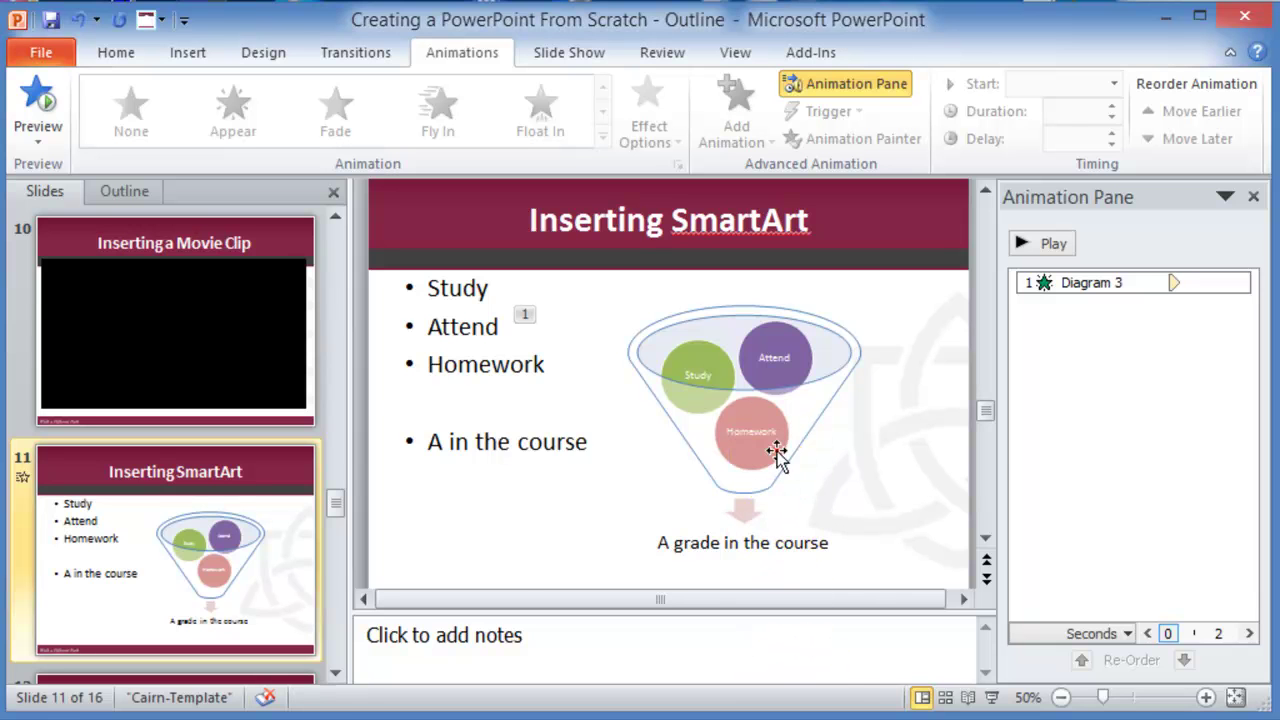
Set the funnel graphic's Appear animation sequence to One by One
left_click(815, 495)
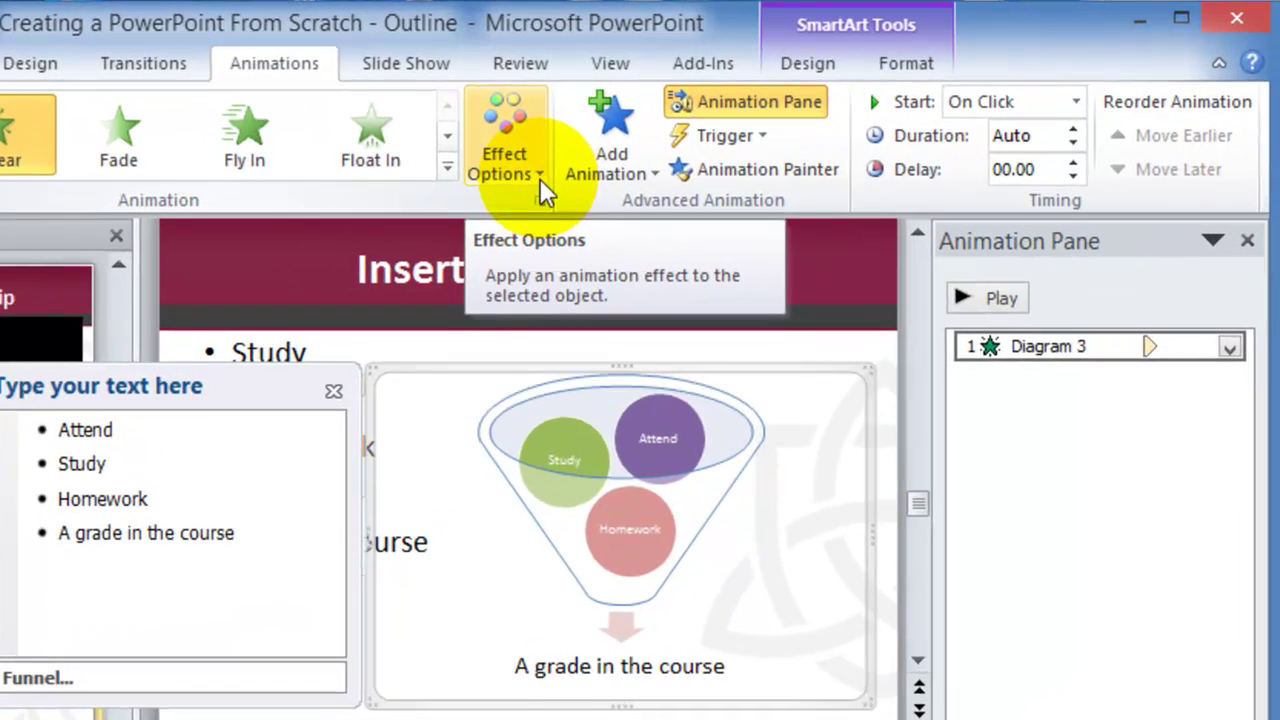
left_click(678, 145)
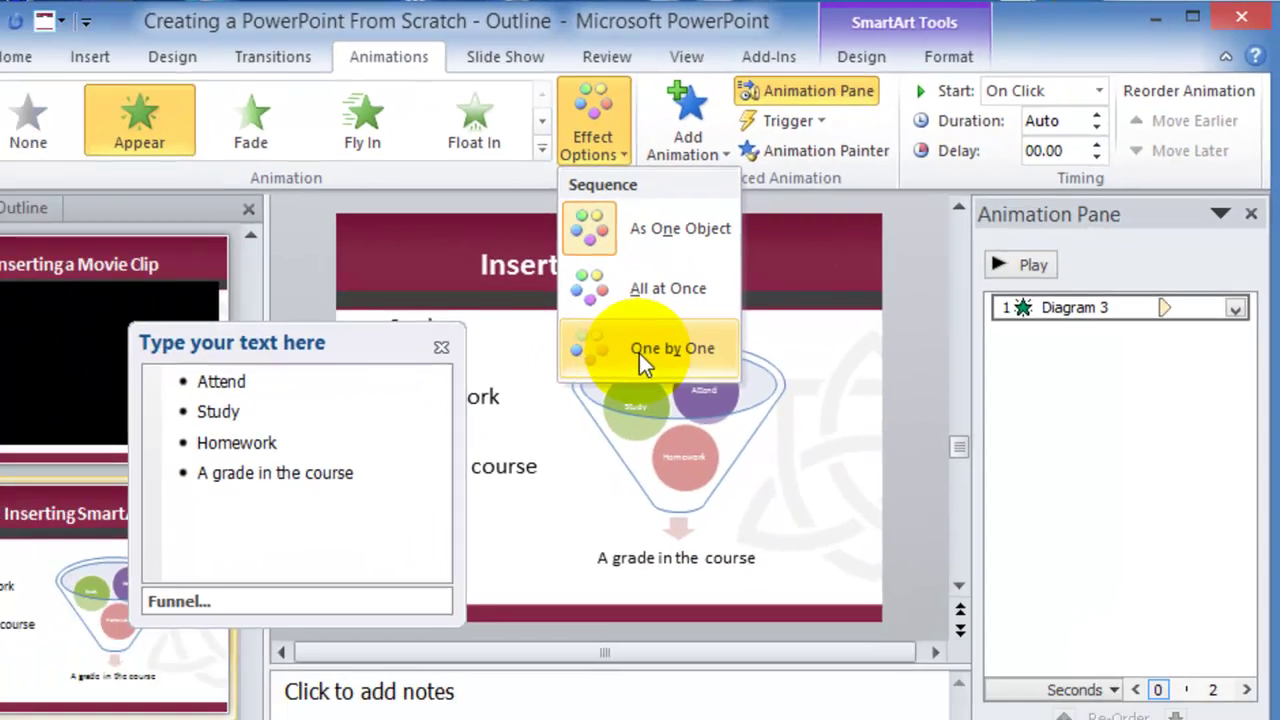
left_click(524, 404)
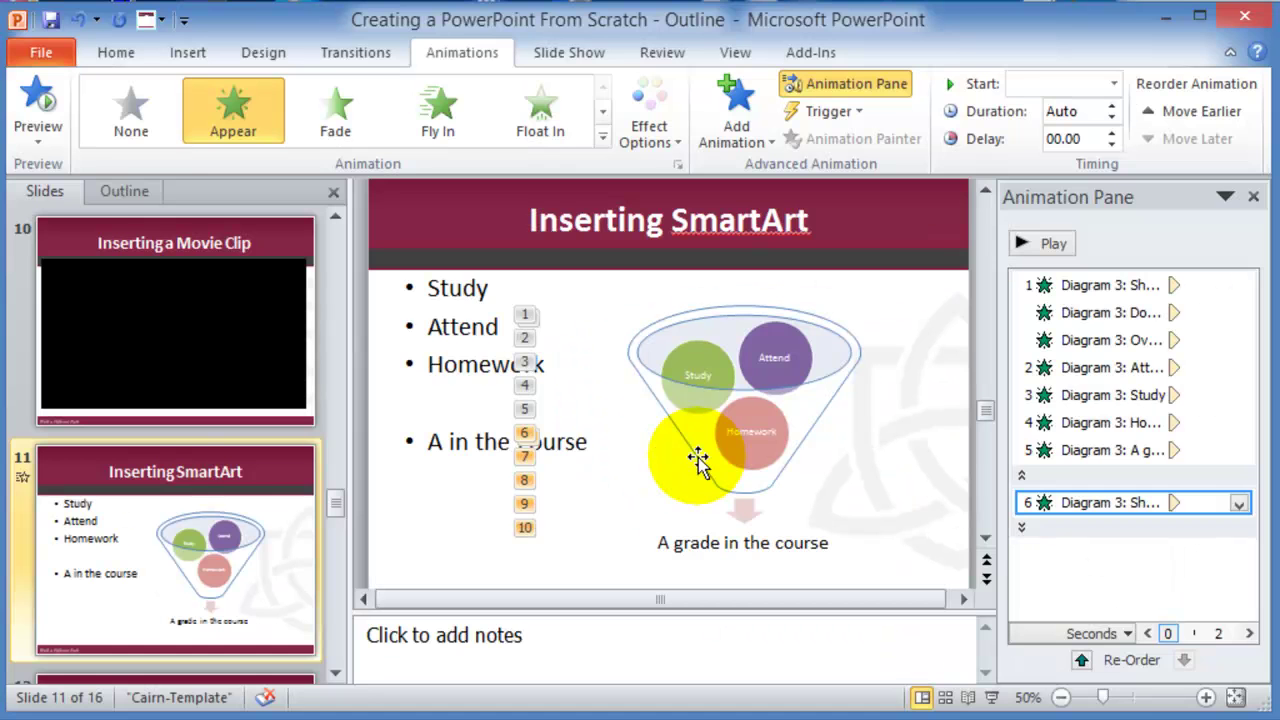
Check the sequence options of the funnel graphic's Appear animation
left_click(845, 516)
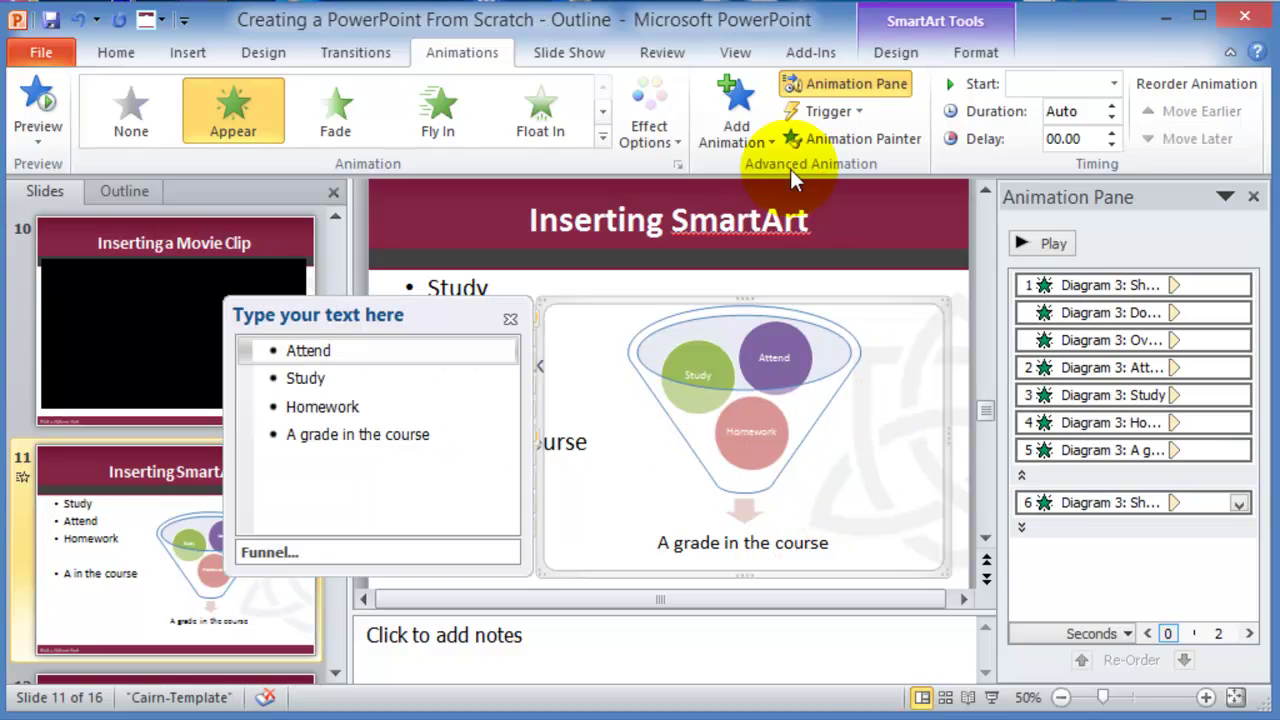
left_click(679, 144)
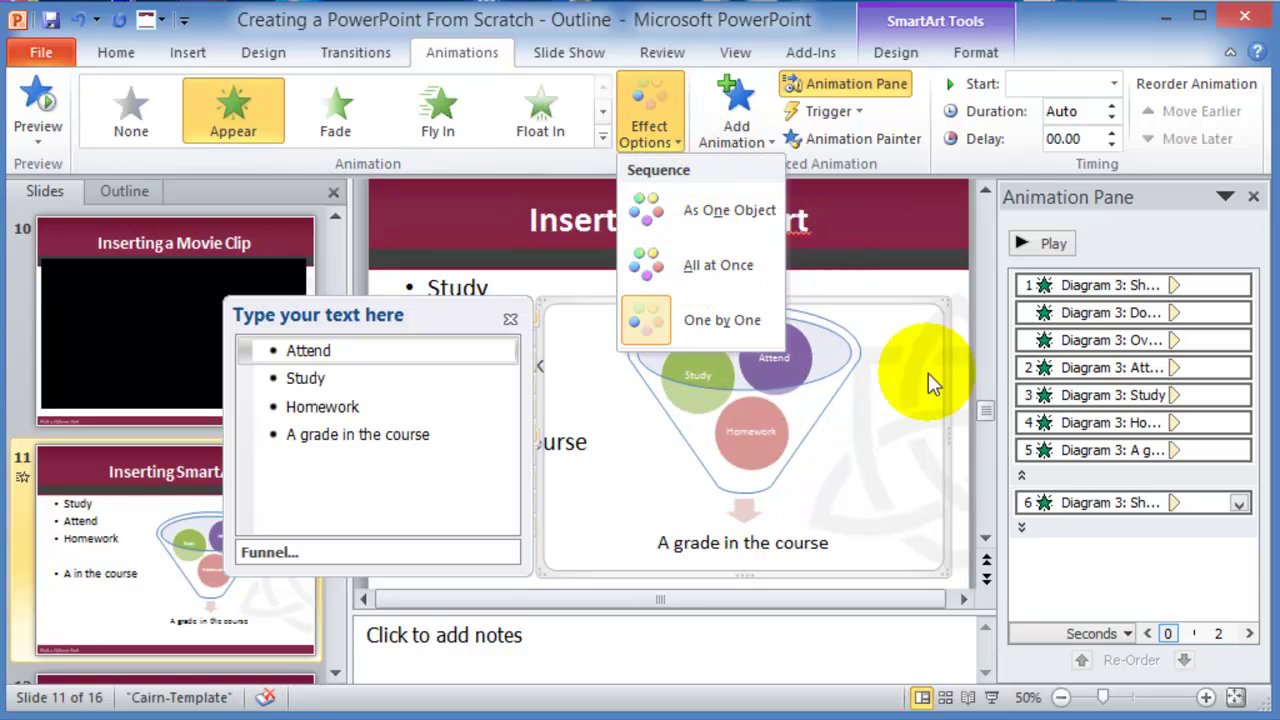
left_click(964, 295)
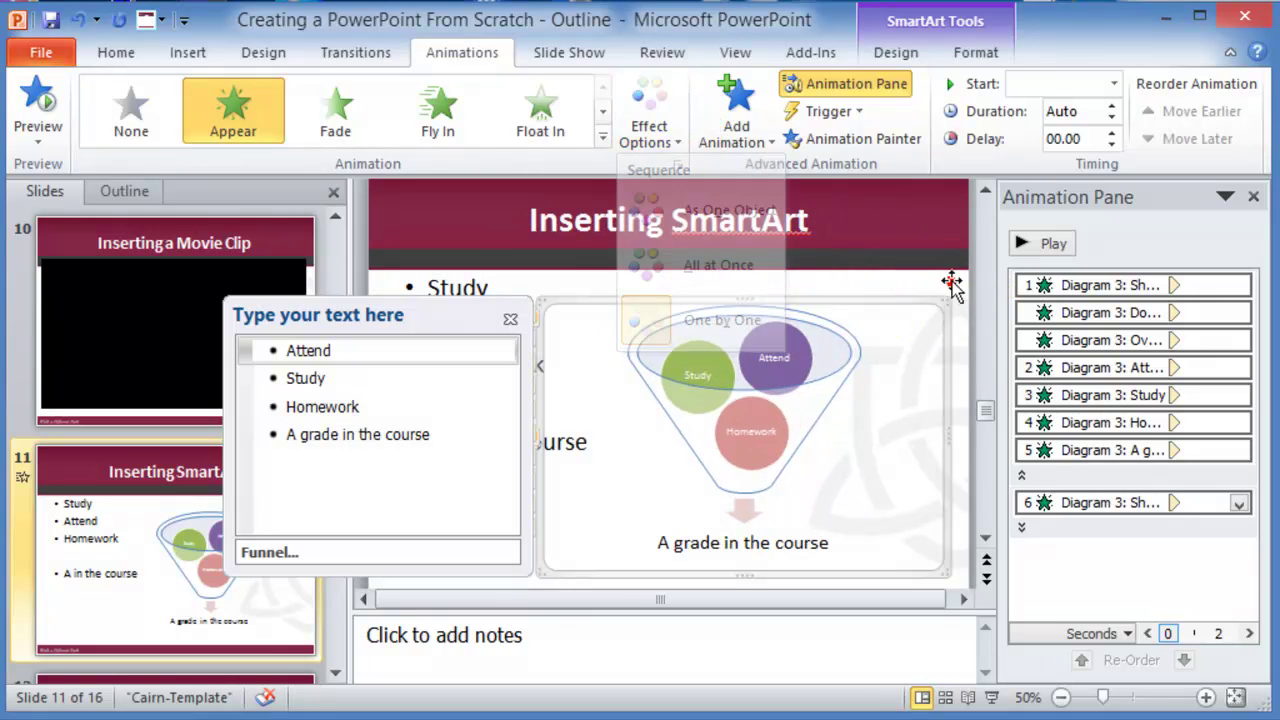
Add a one-by-one entrance animation to the block process SmartArt on the "Inserting Other Objects" slide and view it in the slide show
left_click(183, 537)
scroll(130, 510, "up", 3)
left_click(258, 340)
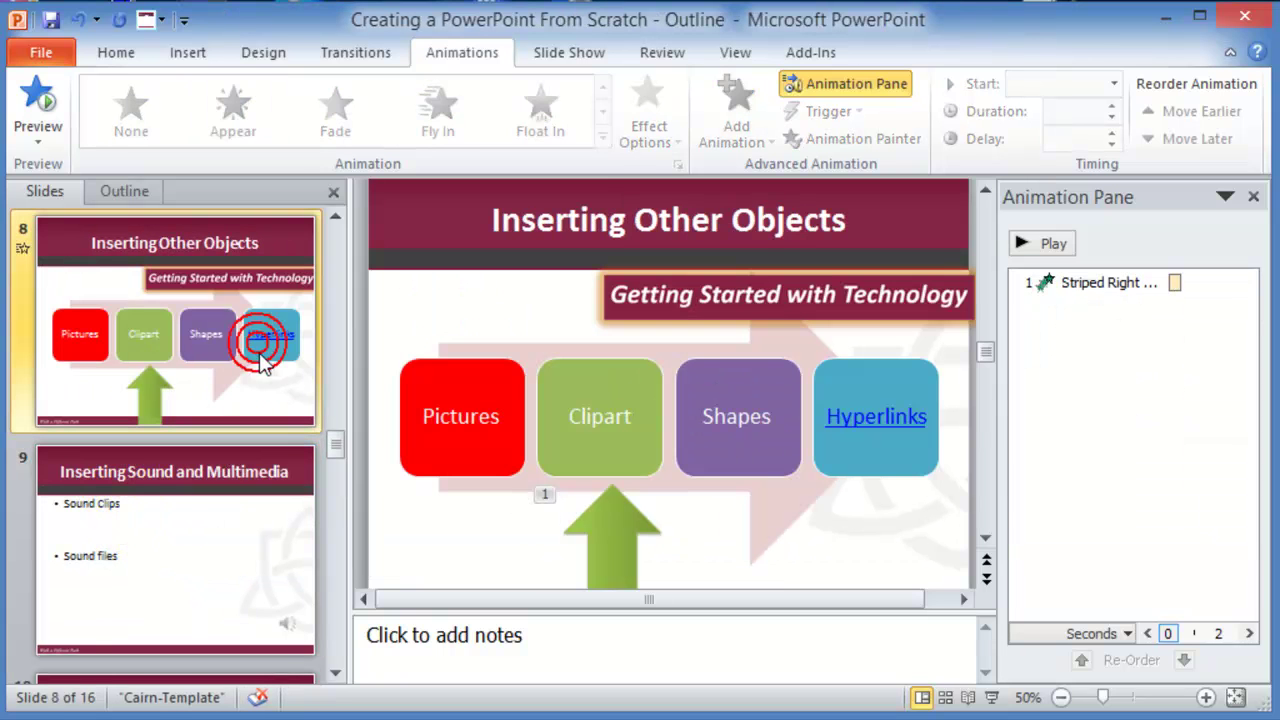
left_click(373, 390)
left_click(766, 425)
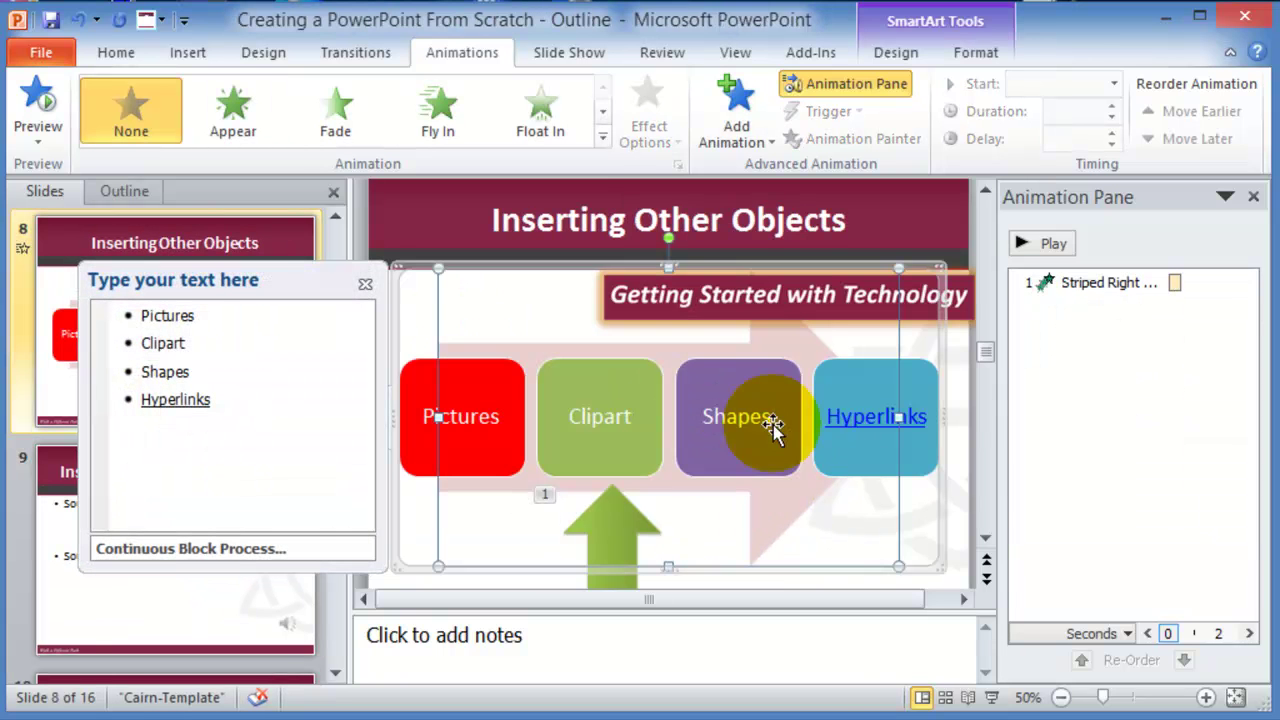
left_click(739, 143)
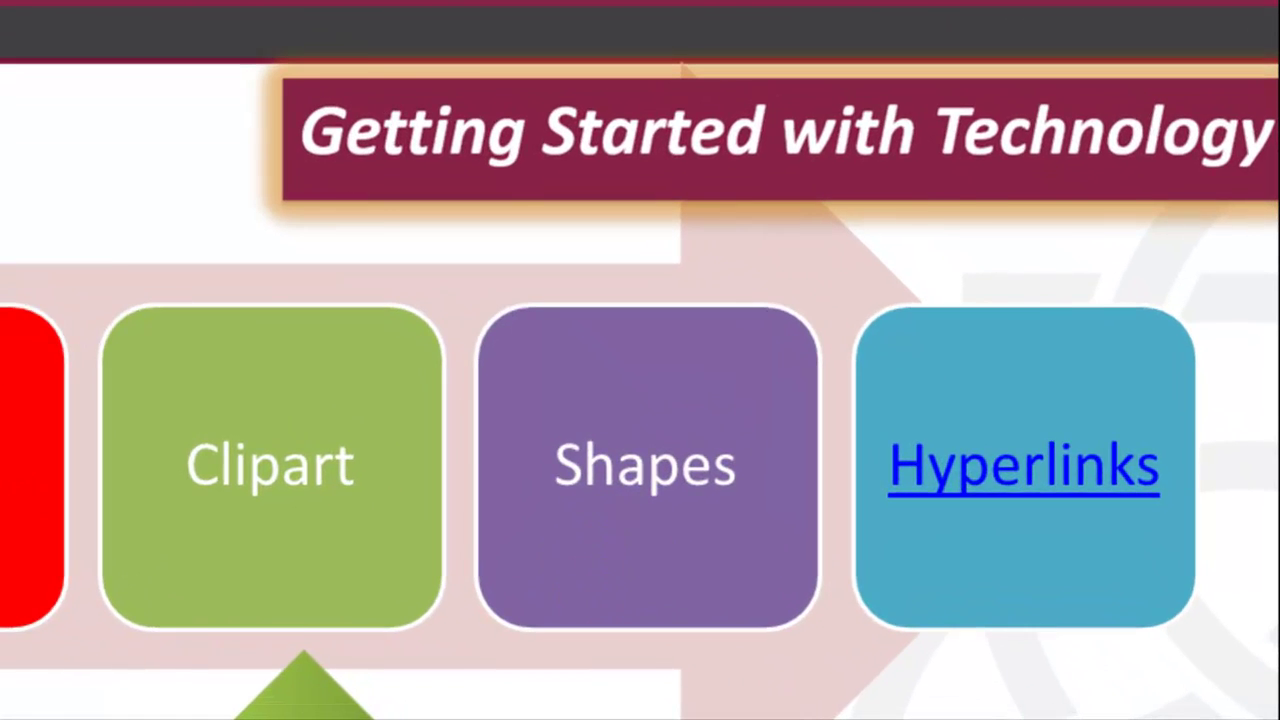
key("Escape")
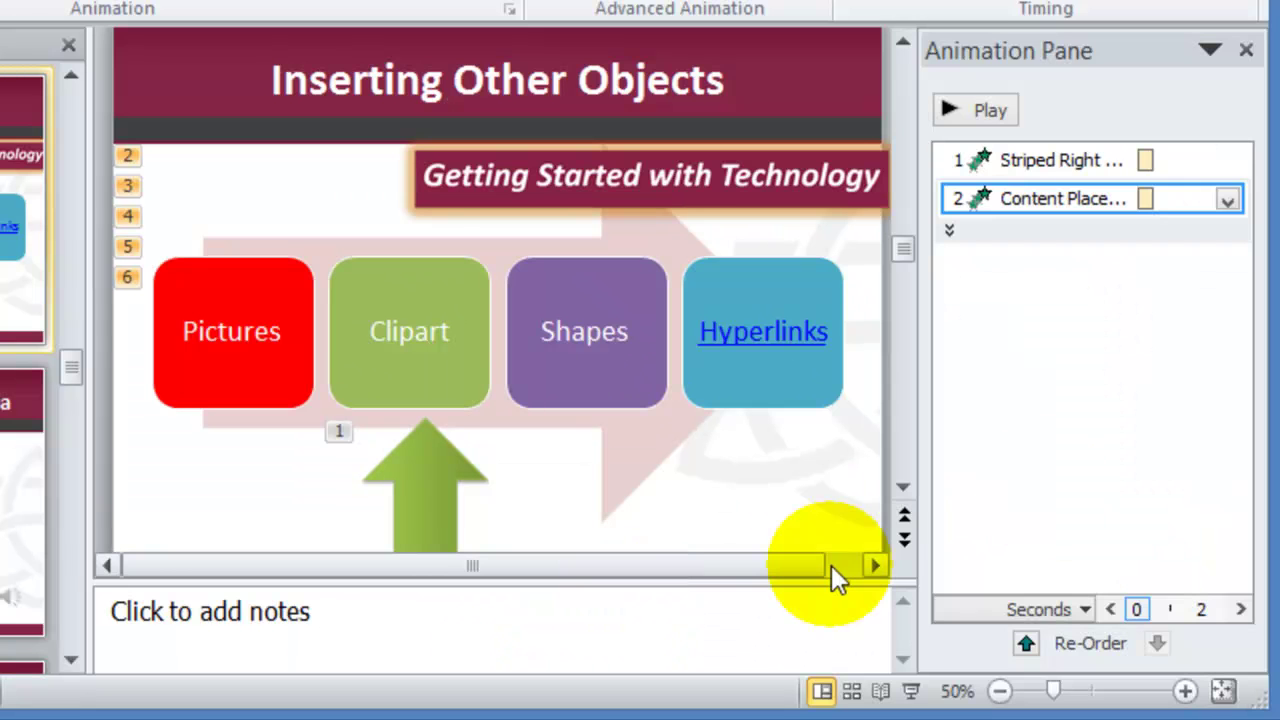